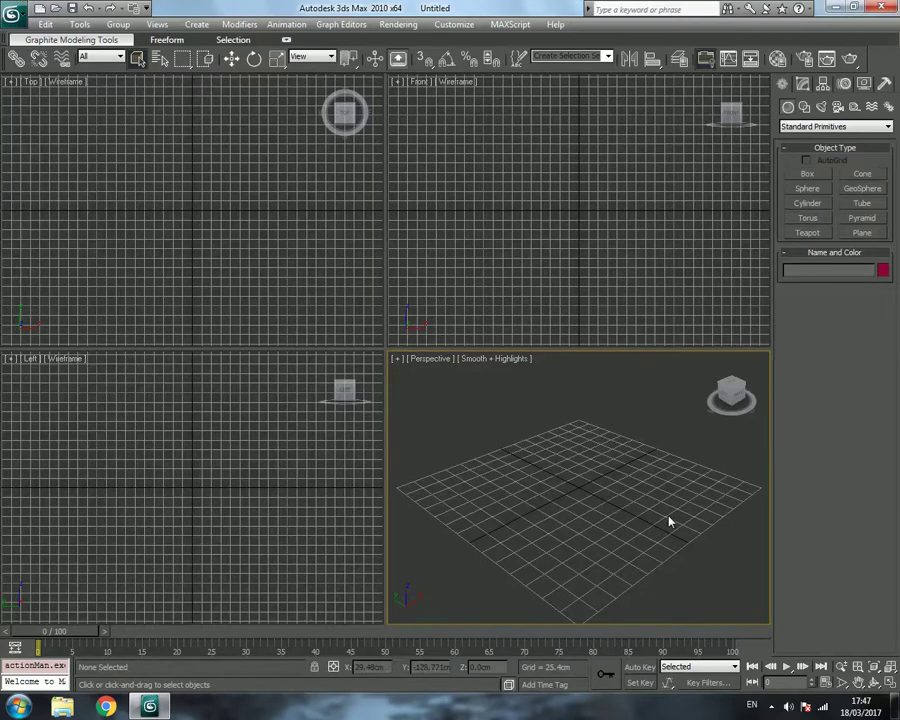
Maximize the Perspective viewport and draw a roughly 67 × 69 × 72 cm box on the grid.
key("alt+w")
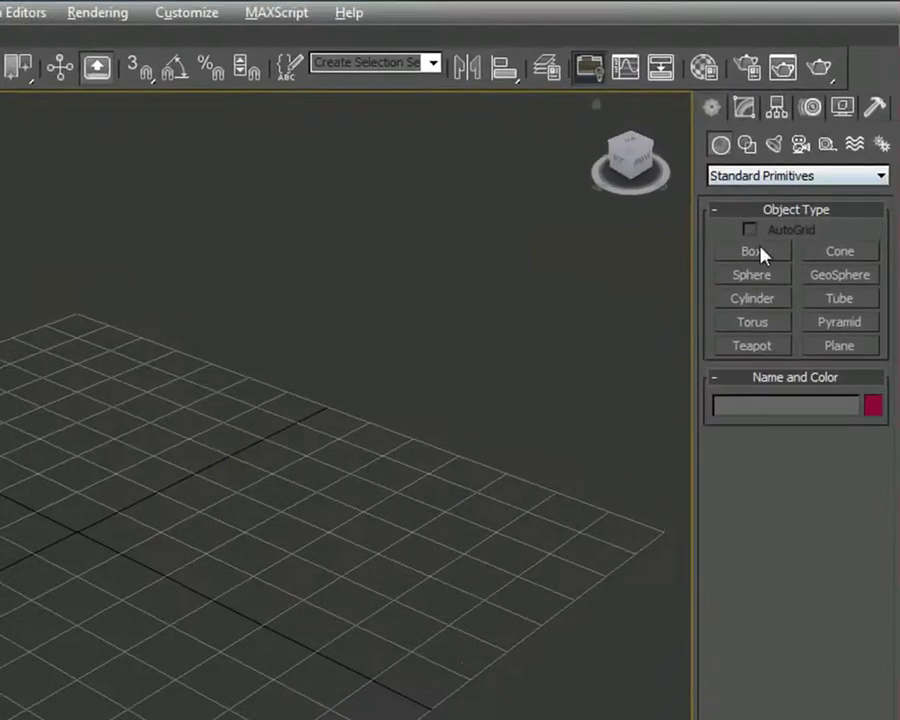
left_click(718, 254)
left_click_drag(96, 504, 79, 606)
left_click(91, 442)
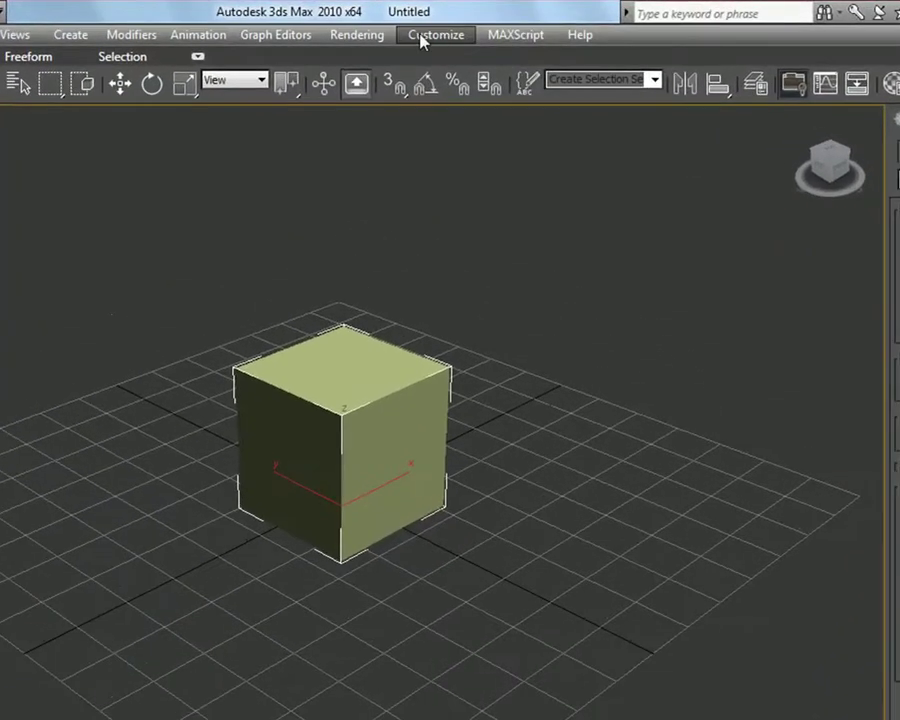
Set the Units Setup display units to Metric centimeters.
left_click(440, 29)
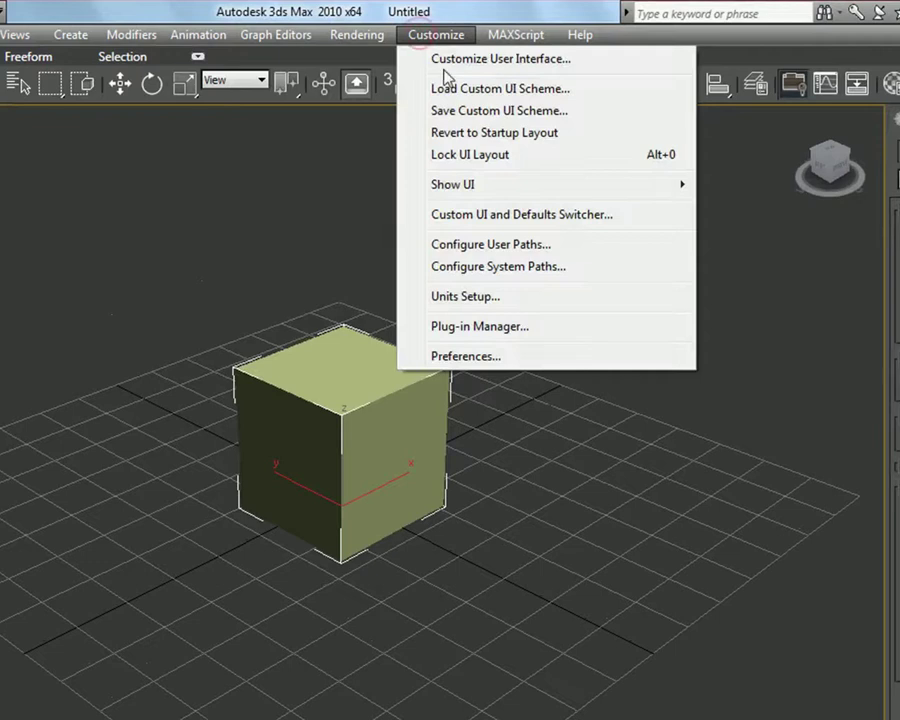
left_click(549, 304)
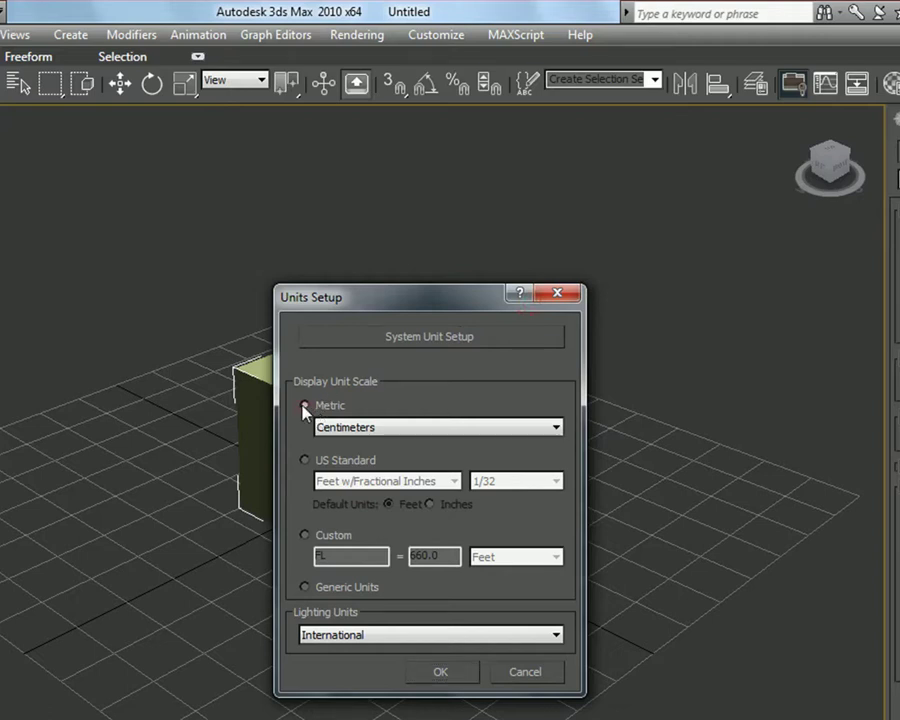
left_click(397, 434)
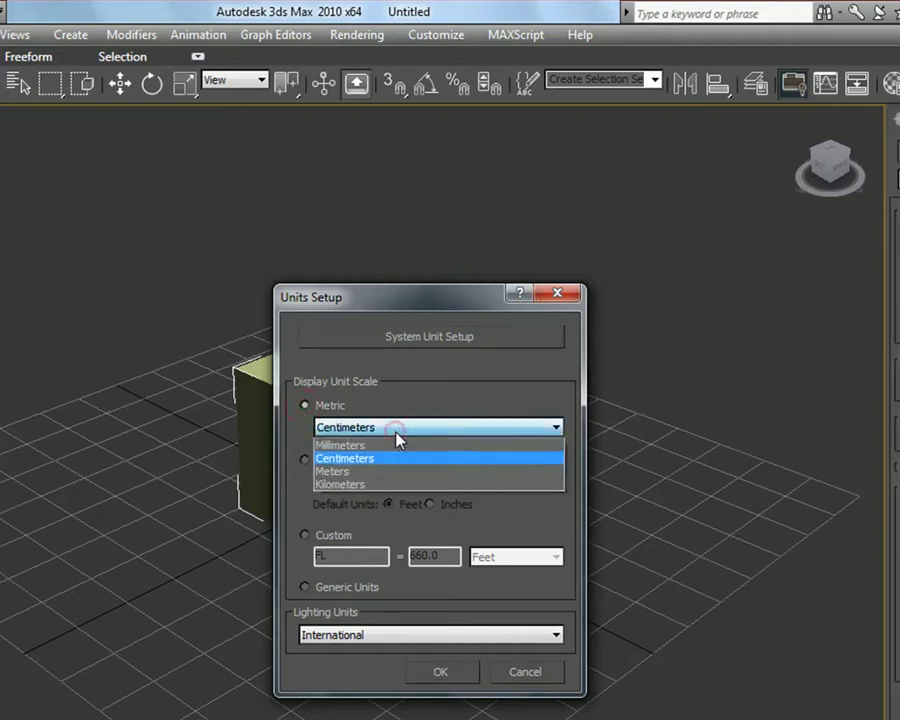
left_click(389, 462)
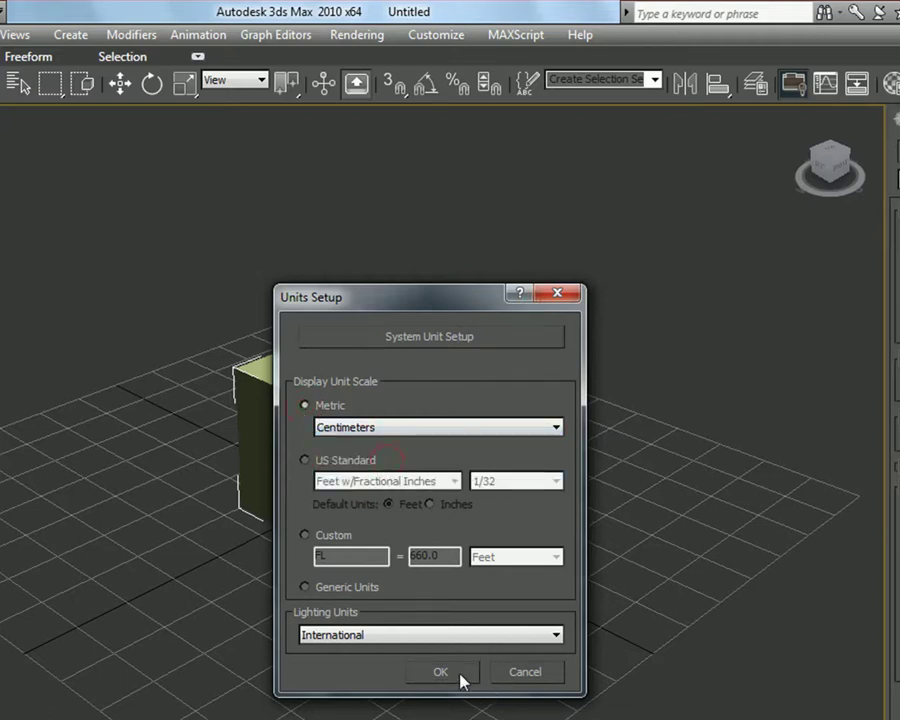
left_click(458, 677)
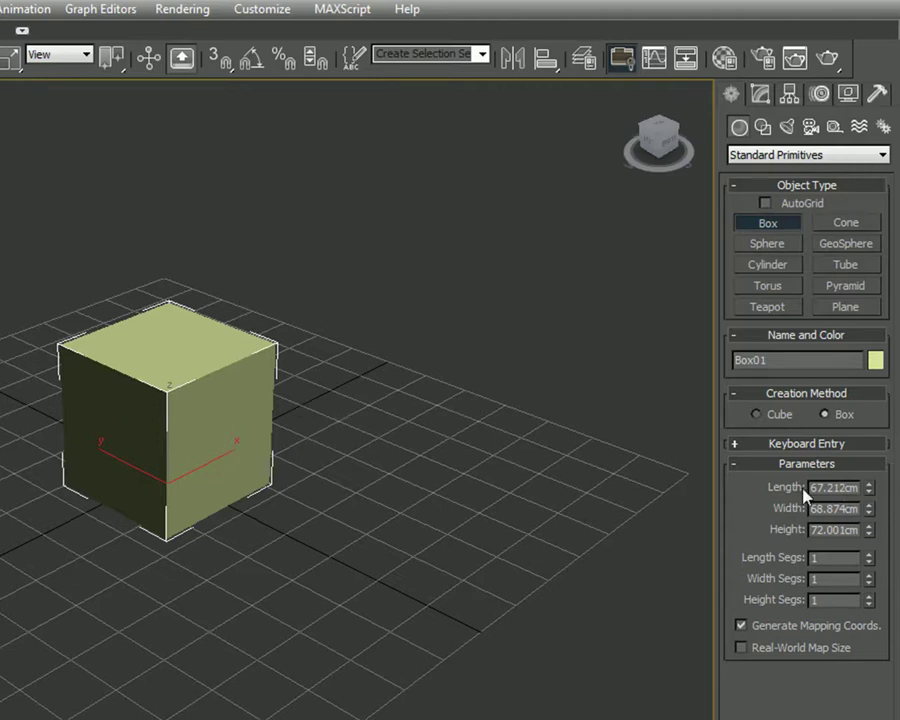
Give the box Length, Width and Height of 100 with 2 segments along each.
double_click(833, 487)
type("100")
key("Tab")
type("1")
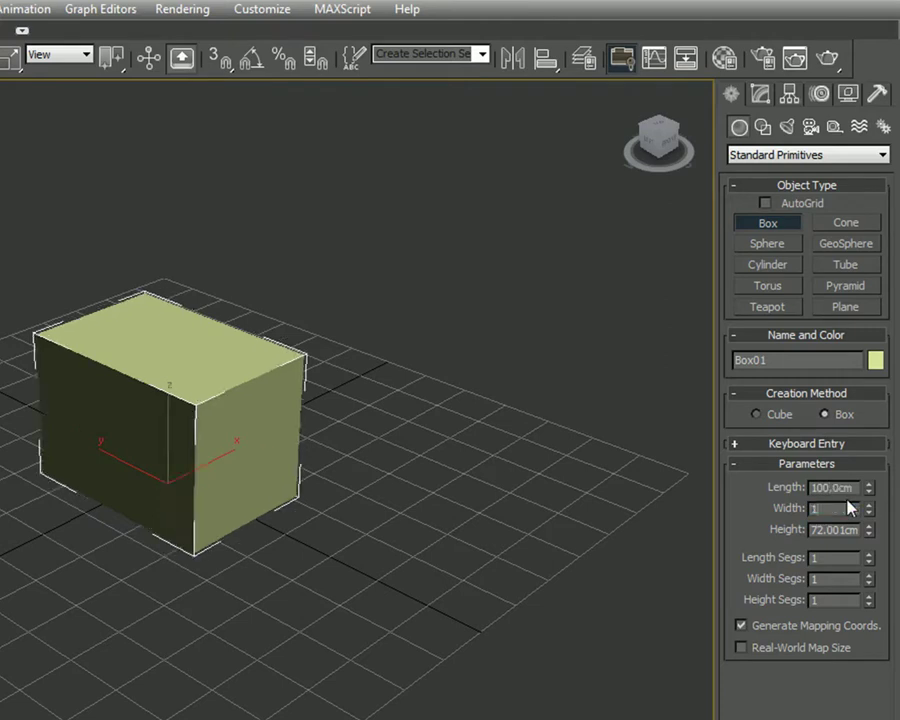
type("00")
key("Tab")
type("1")
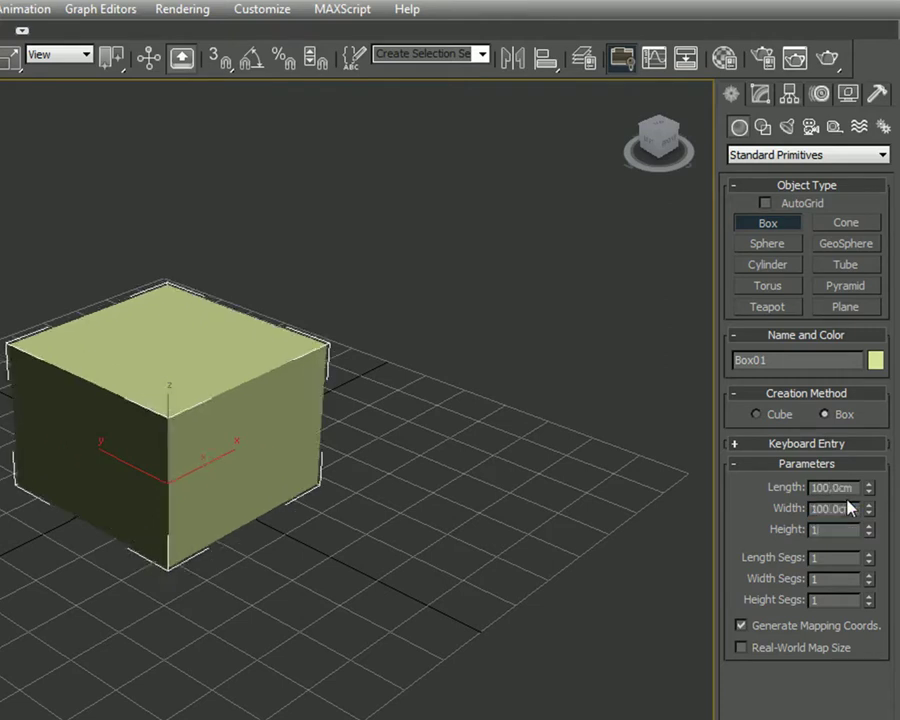
key("Tab")
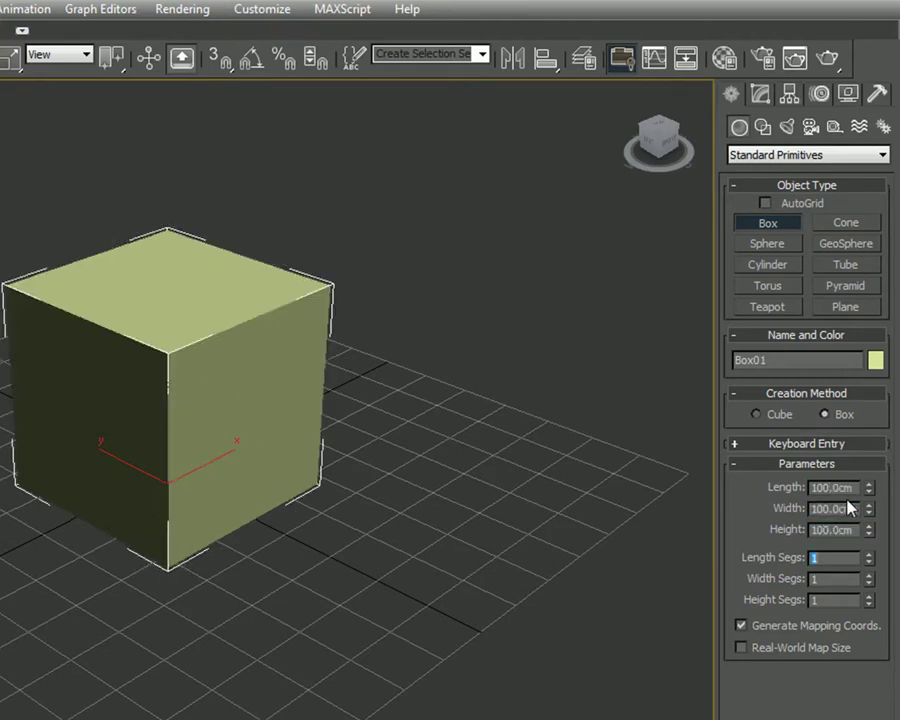
type("2")
middle_click_drag(267, 606, 261, 653)
key("Return")
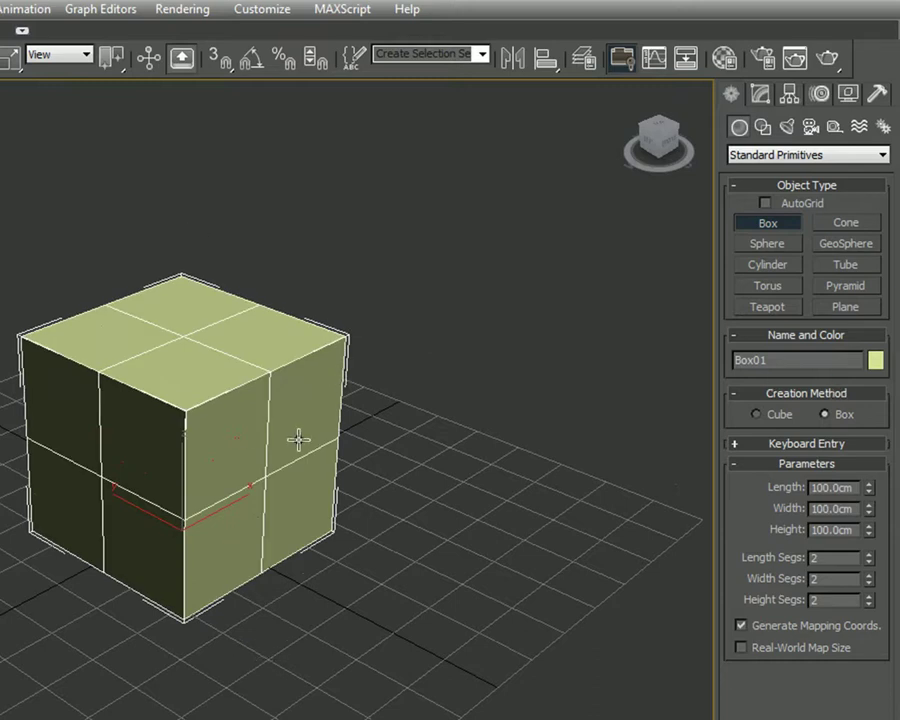
left_click(761, 95)
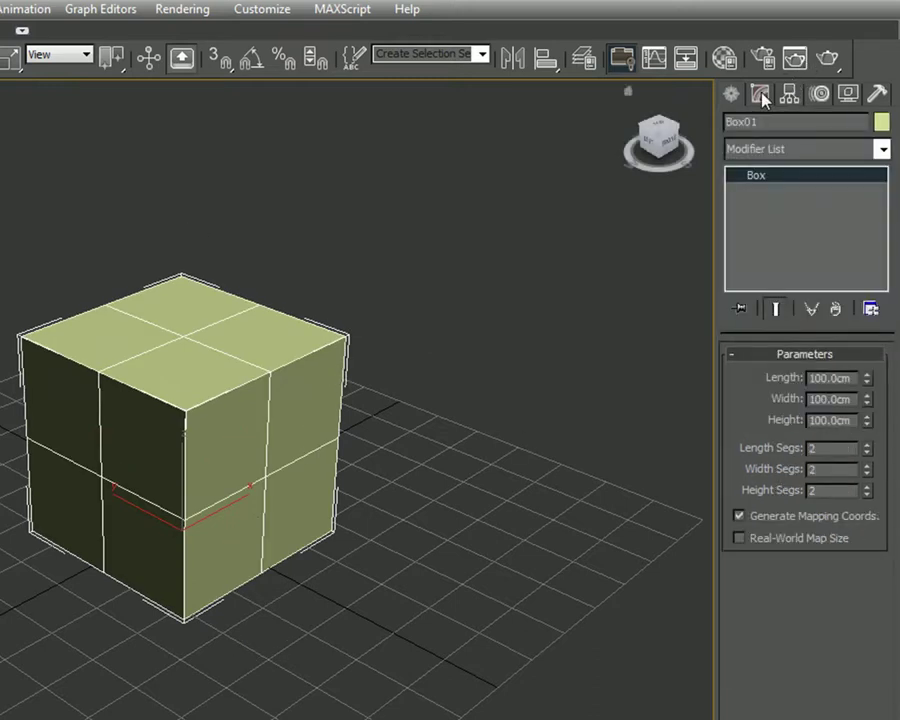
Add a Spherify modifier at 100 percent to Box01 and orbit to view the ball.
left_click(881, 148)
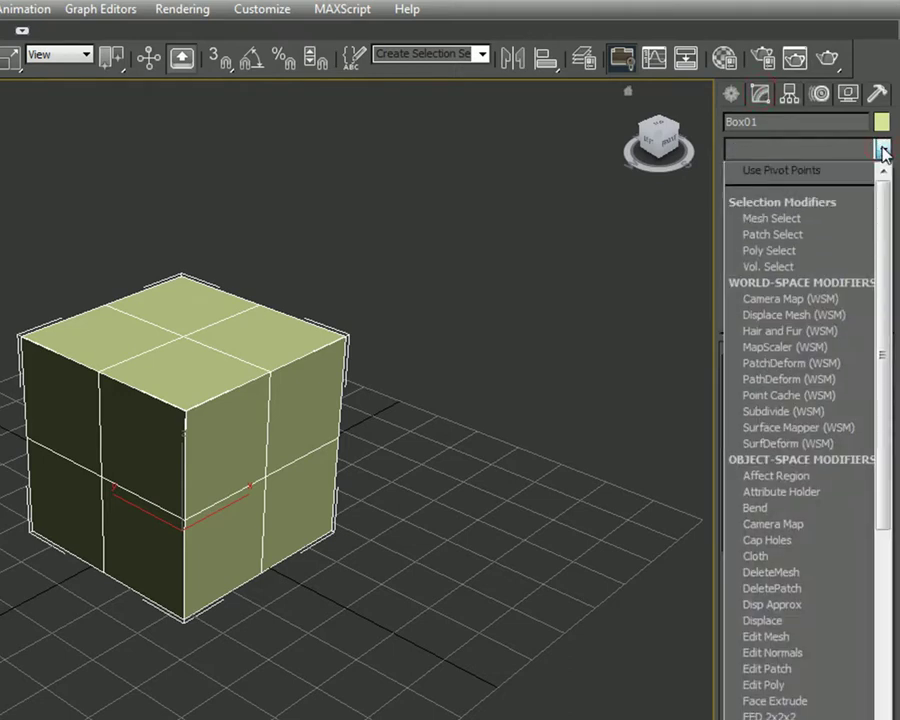
key("s")
key("s")
key("s")
key("s")
key("s")
key("s")
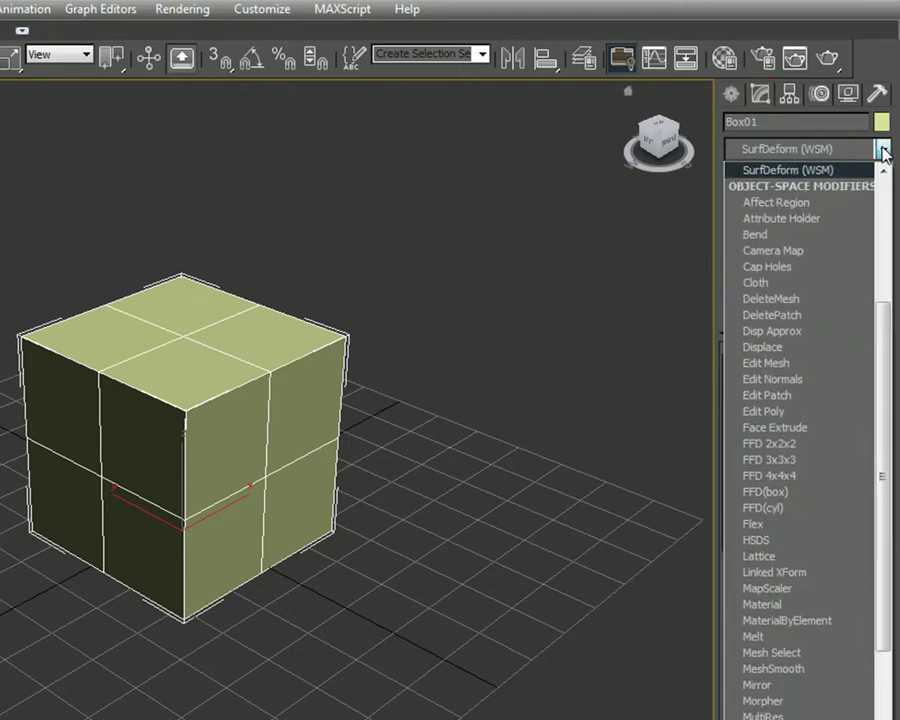
key("s")
key("s")
key("s")
key("s")
key("s")
key("s")
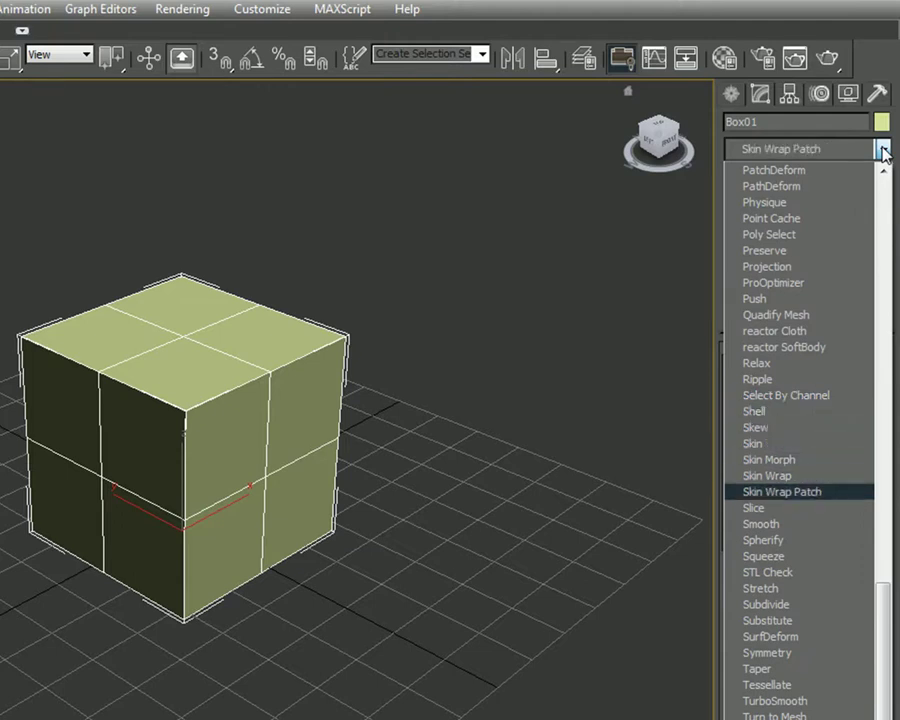
left_click(806, 545)
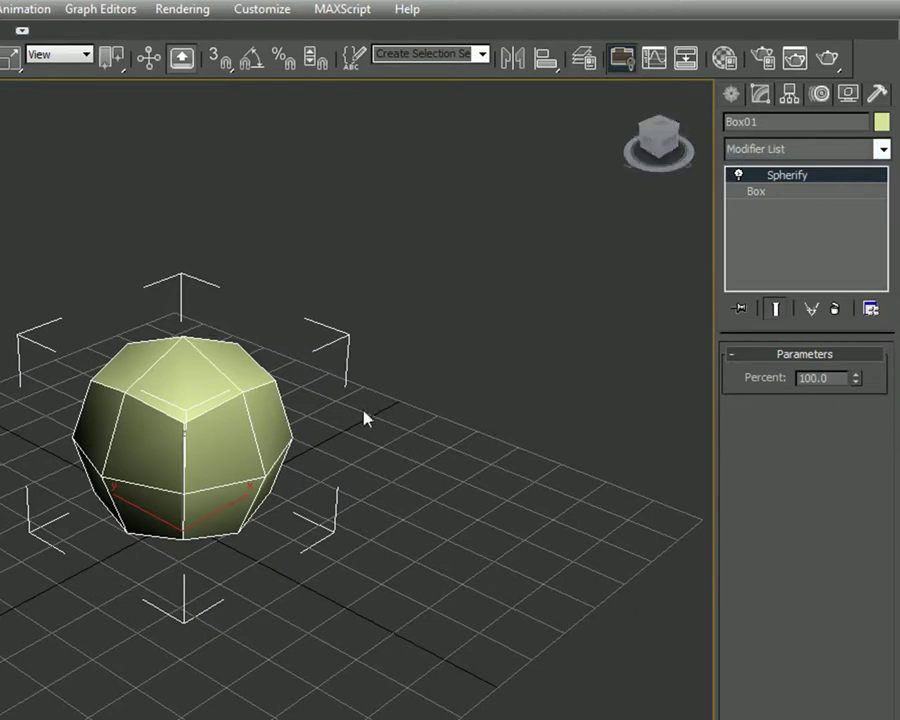
middle_click_drag(307, 504, 315, 542, "alt")
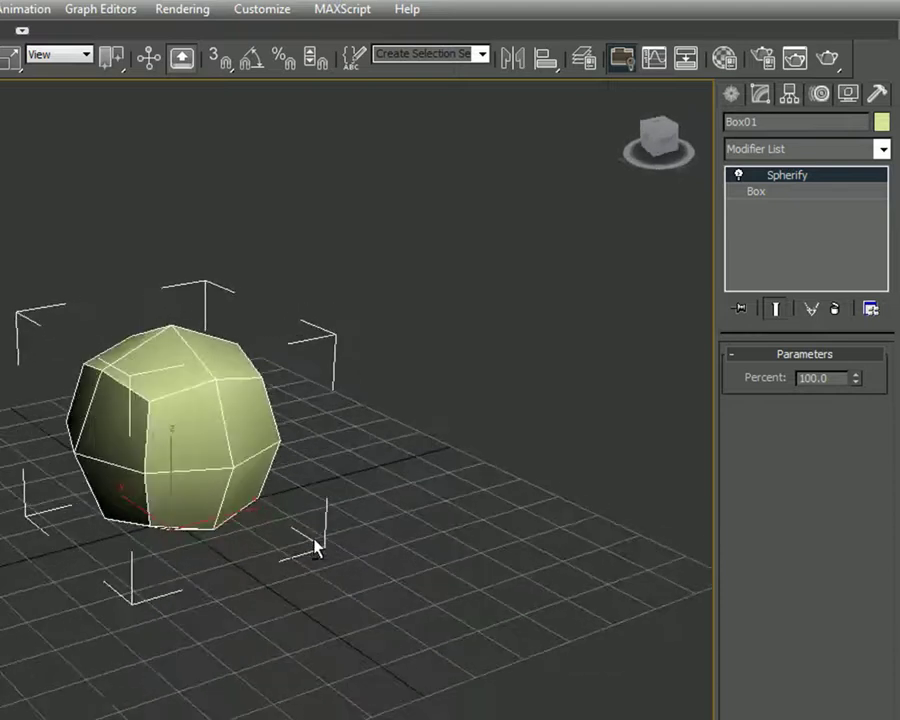
right_click(224, 432)
Convert Box01 to an Editable Poly and enter Vertex sub-object level.
mouse_move(316, 616)
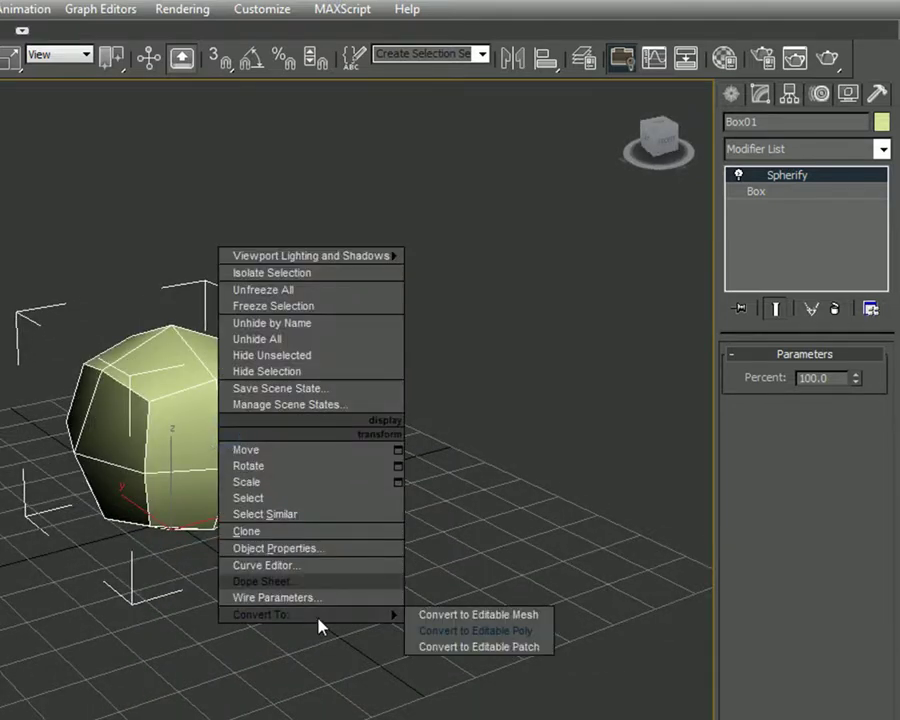
left_click(437, 630)
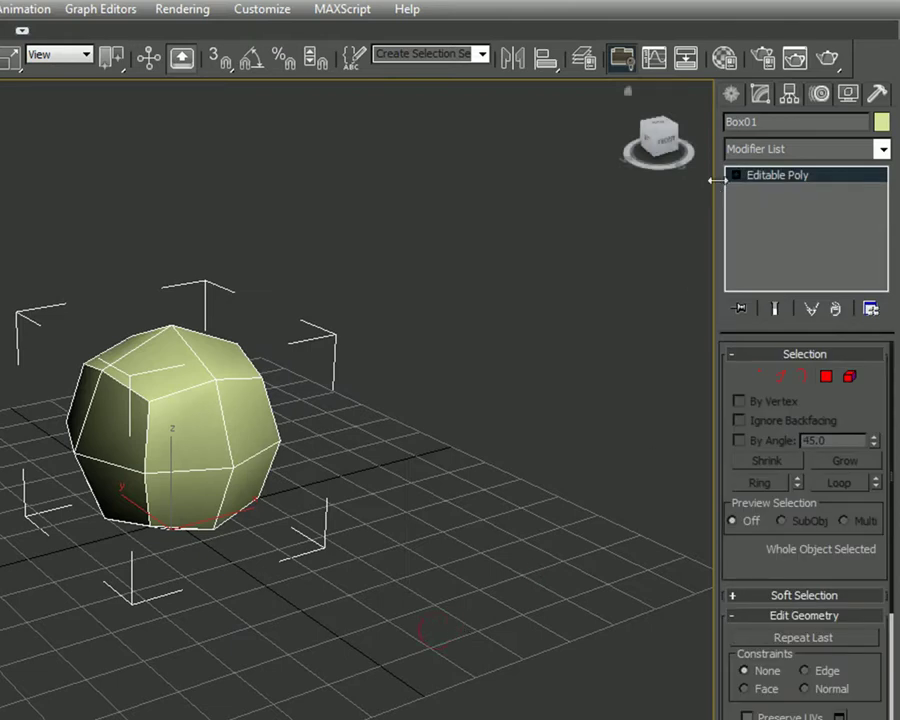
left_click(736, 176)
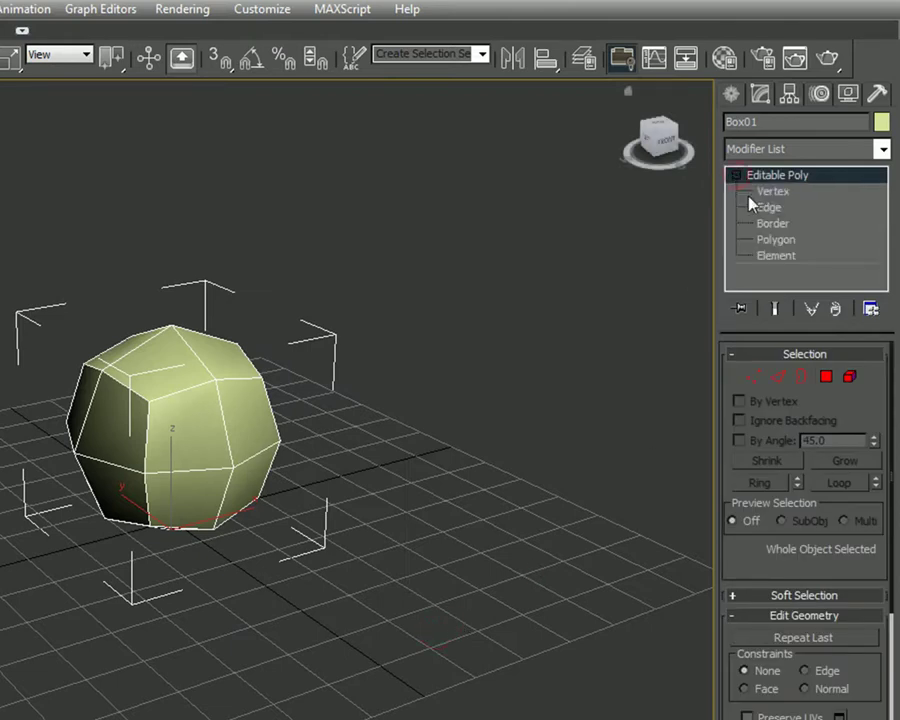
left_click(763, 192)
In the Front view, select the left and right middle vertices.
middle_click_drag(317, 356, 329, 445)
key("f")
scroll(330, 455, "up", 5)
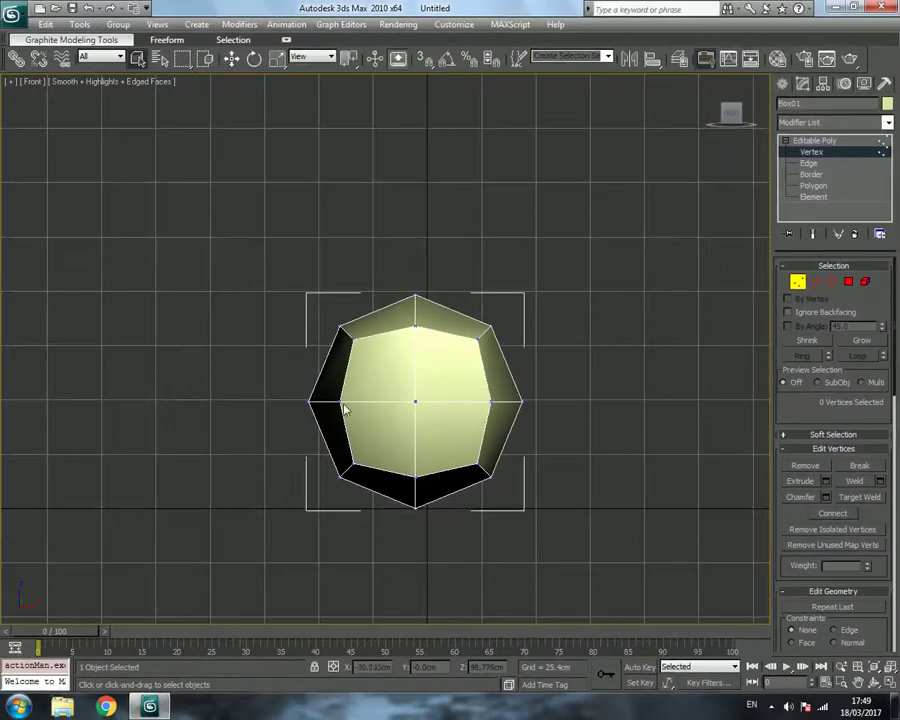
left_click(340, 402)
left_click(489, 402, "ctrl")
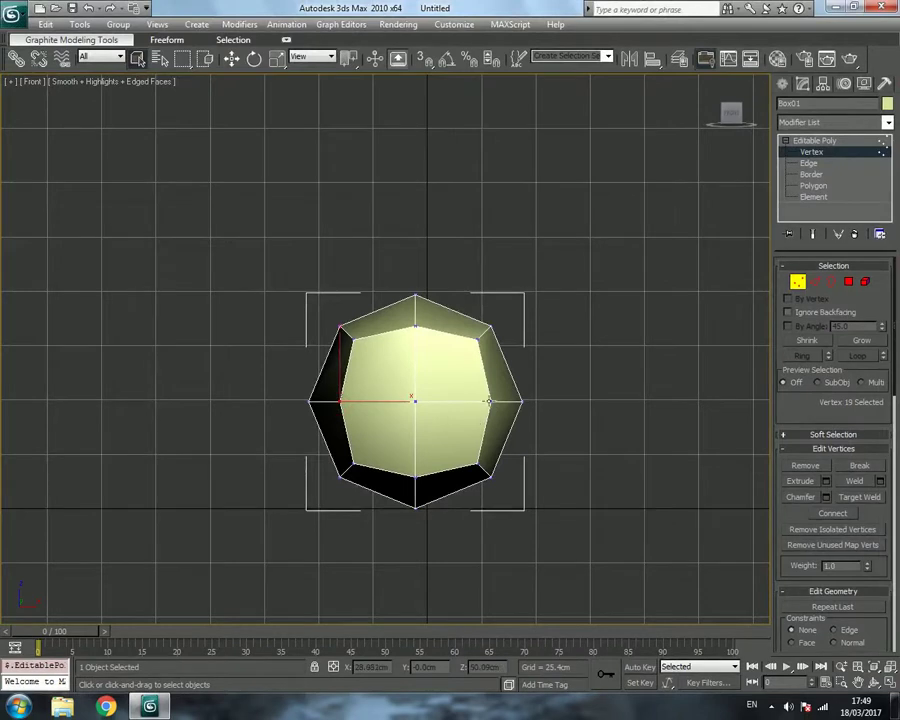
scroll(380, 400, "up", 3)
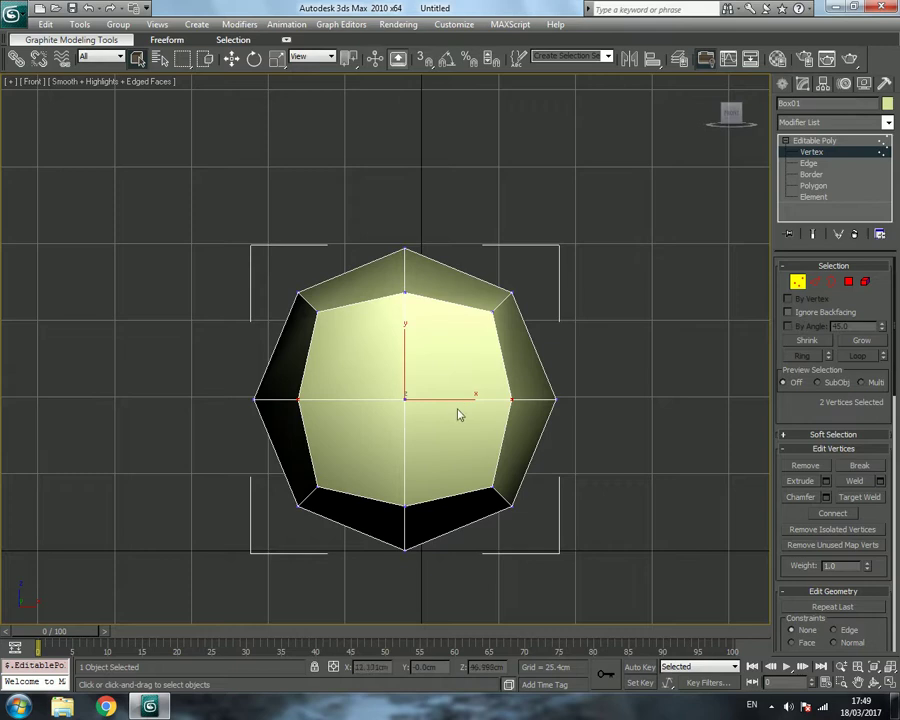
Scale the two side middle vertices inward horizontally, using percent snap.
left_click(278, 62)
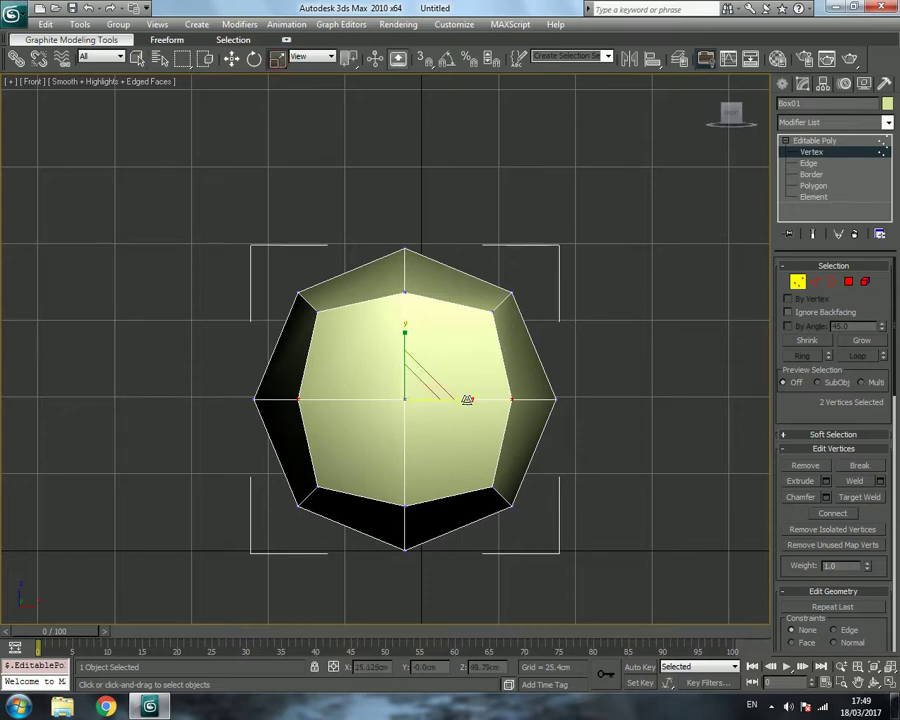
left_click_drag(468, 398, 440, 401)
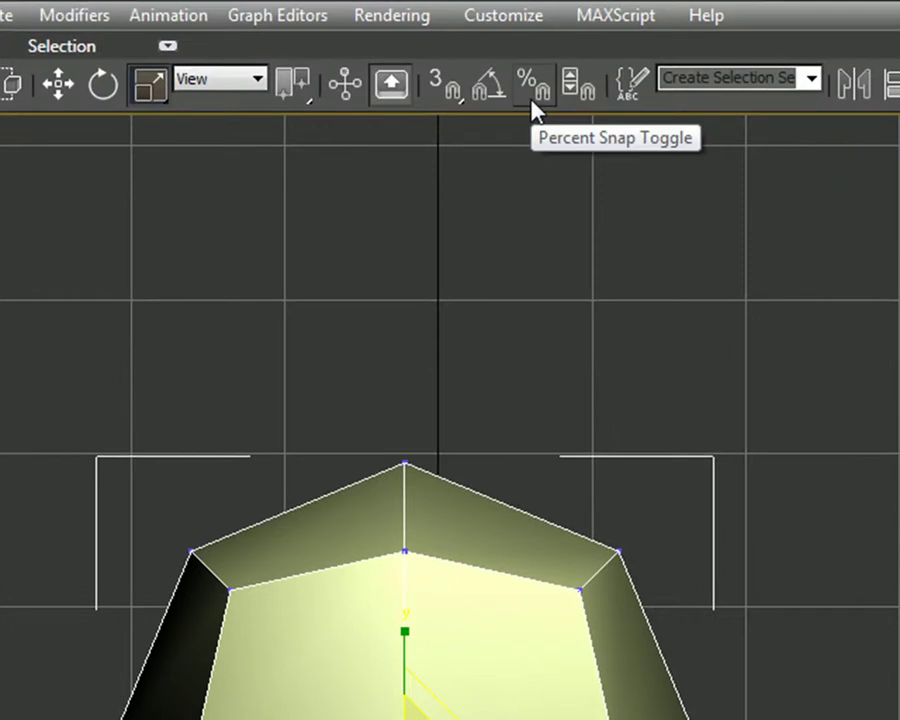
left_click(531, 97)
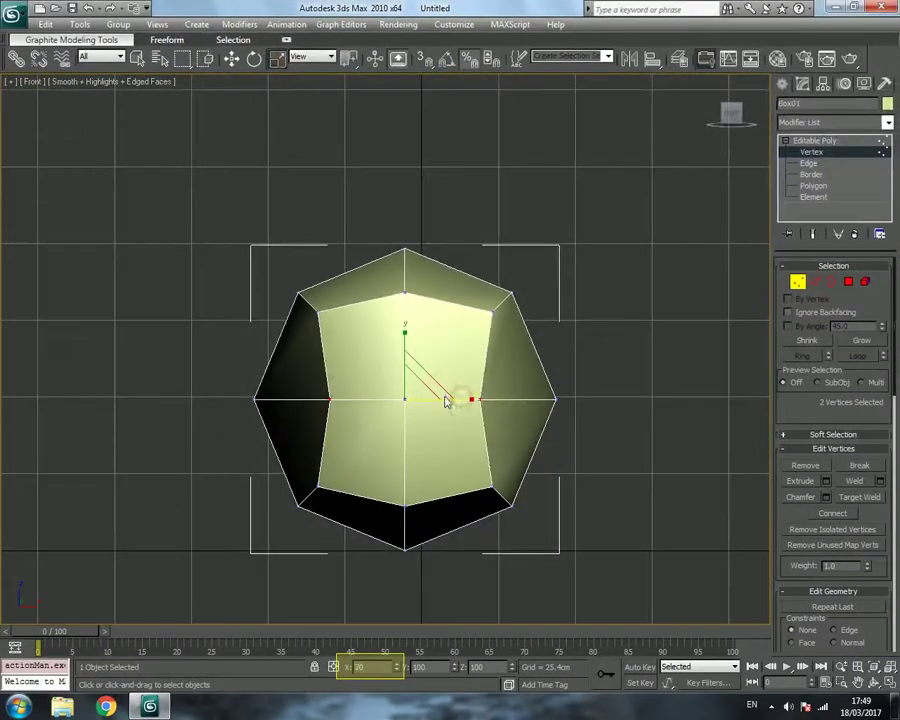
left_click_drag(446, 398, 432, 400)
middle_click_drag(505, 320, 478, 295)
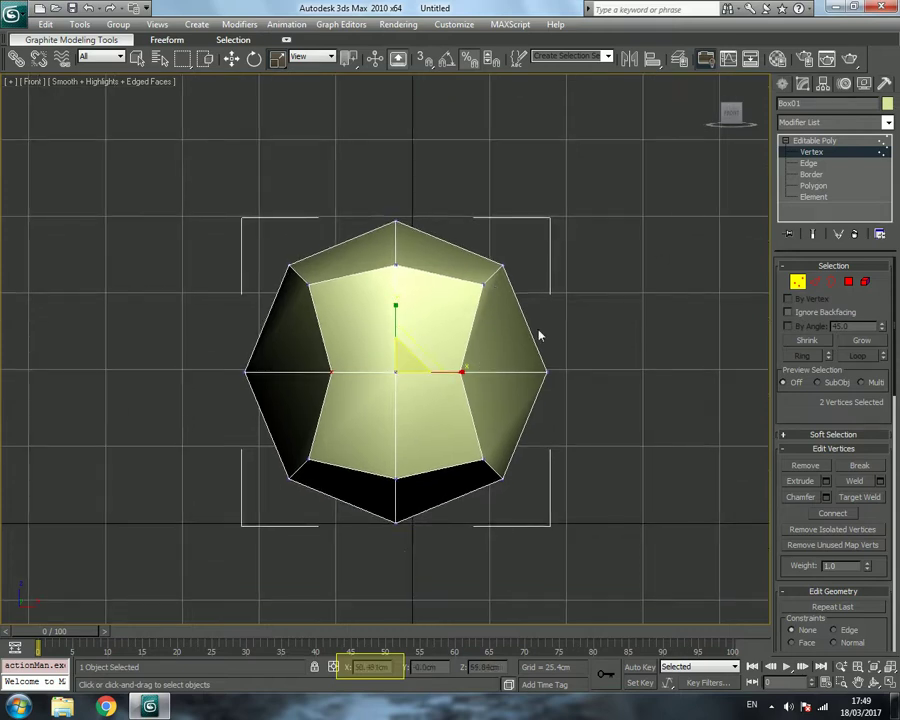
middle_click_drag(538, 336, 608, 325)
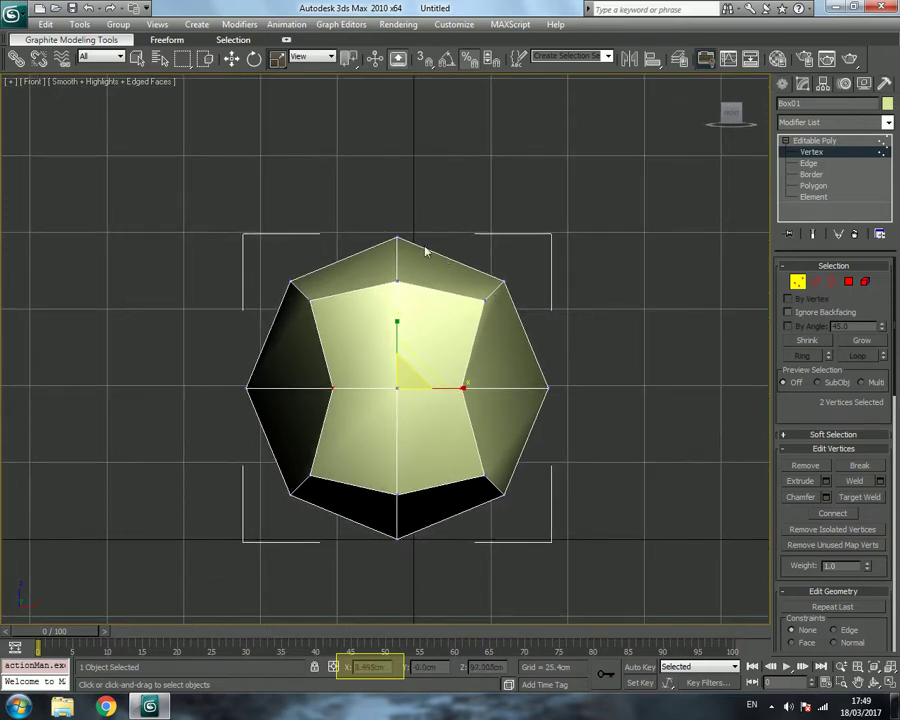
left_click(33, 83)
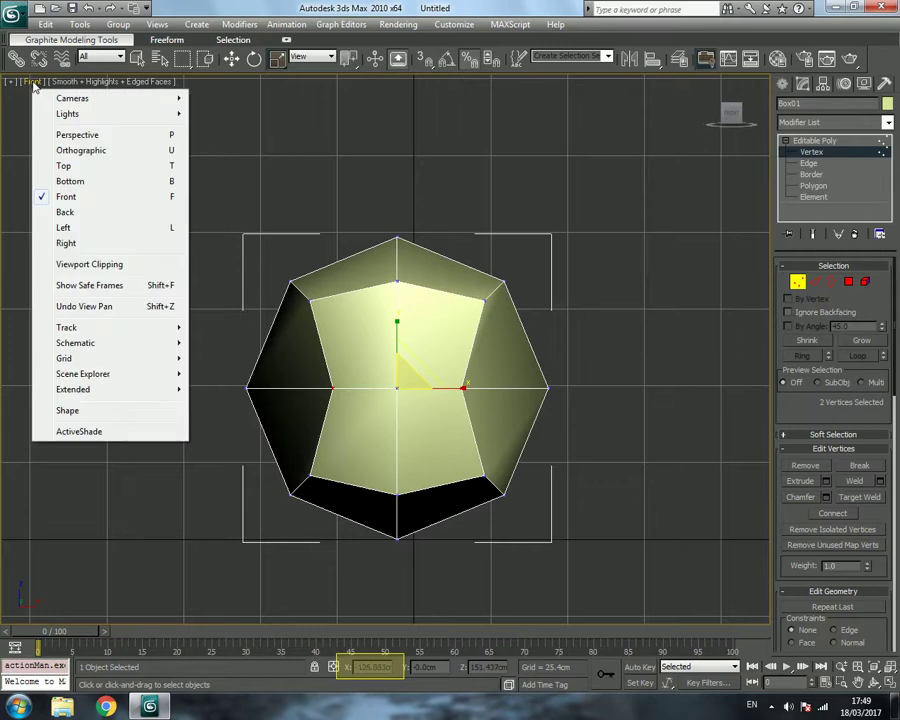
In Back view, scale the top and bottom middle vertices to 90% vertically, then restore four viewports.
left_click(66, 212)
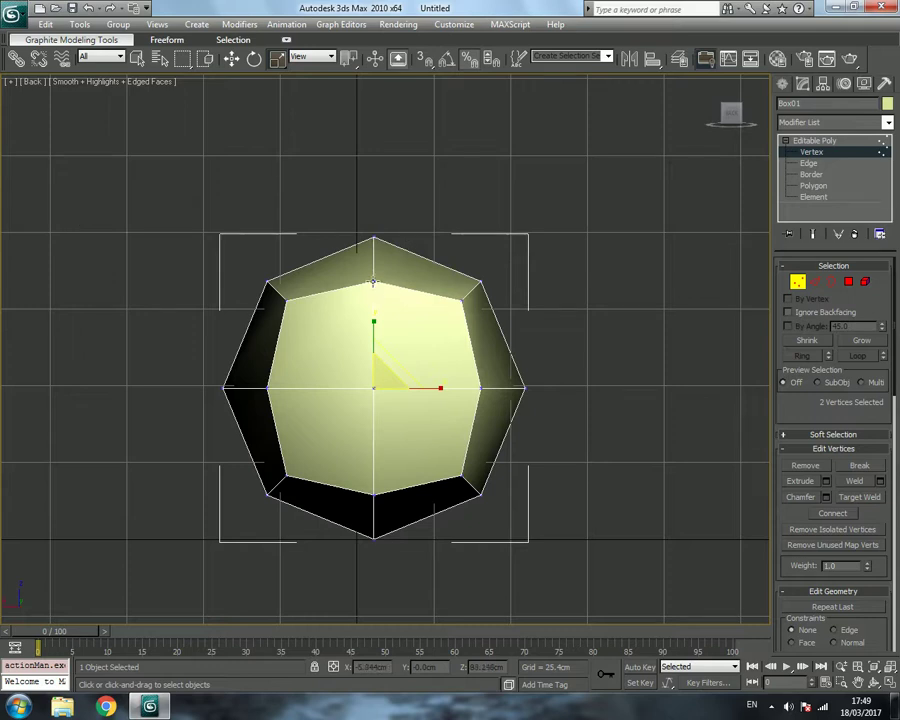
left_click(374, 241)
left_click(374, 494, "ctrl")
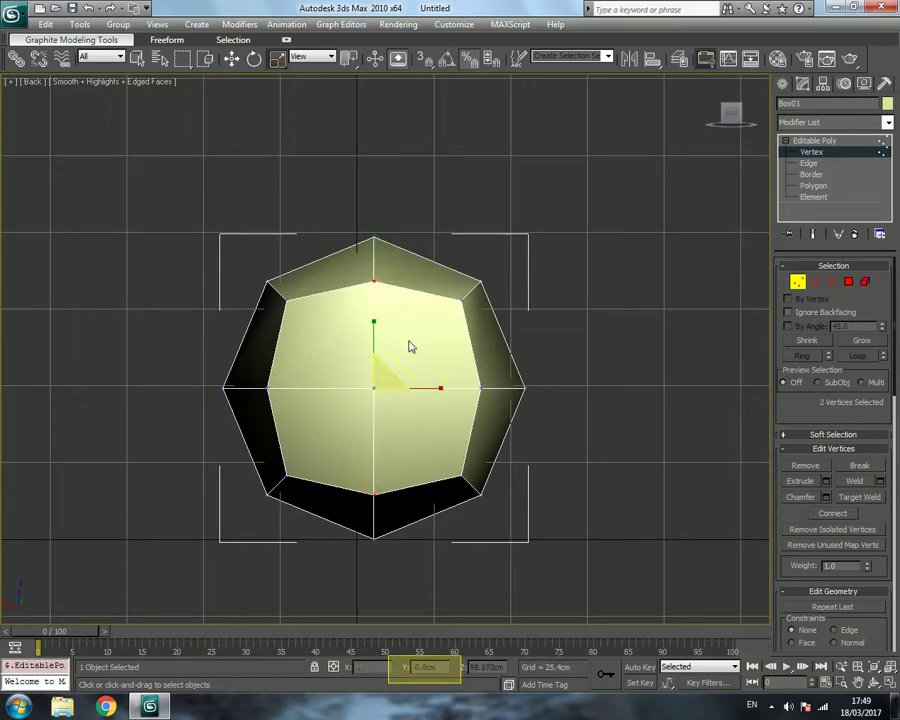
left_click_drag(374, 326, 372, 360)
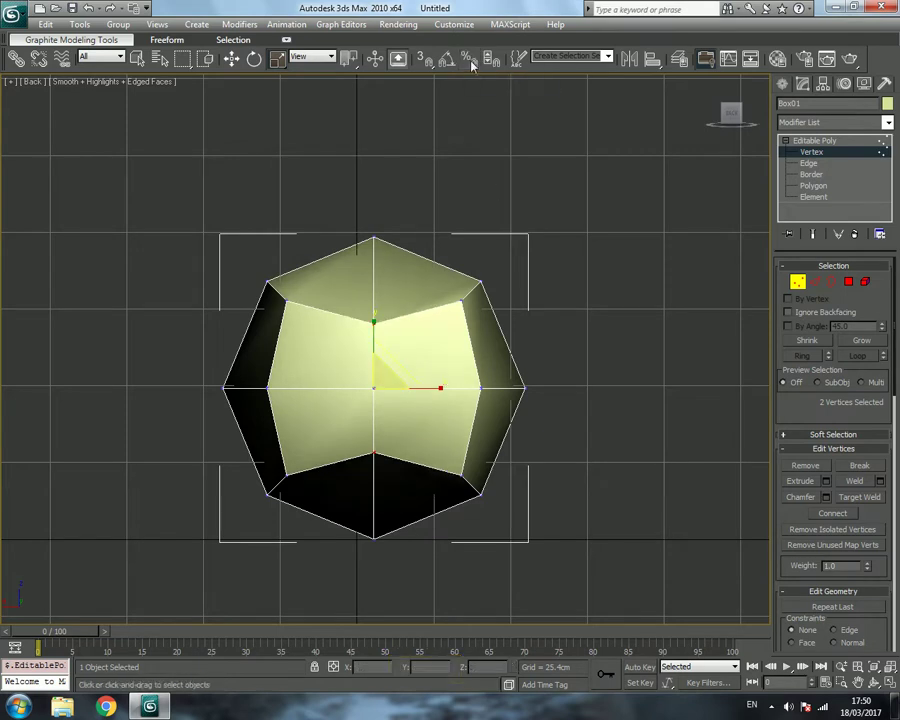
middle_click_drag(521, 208, 489, 201)
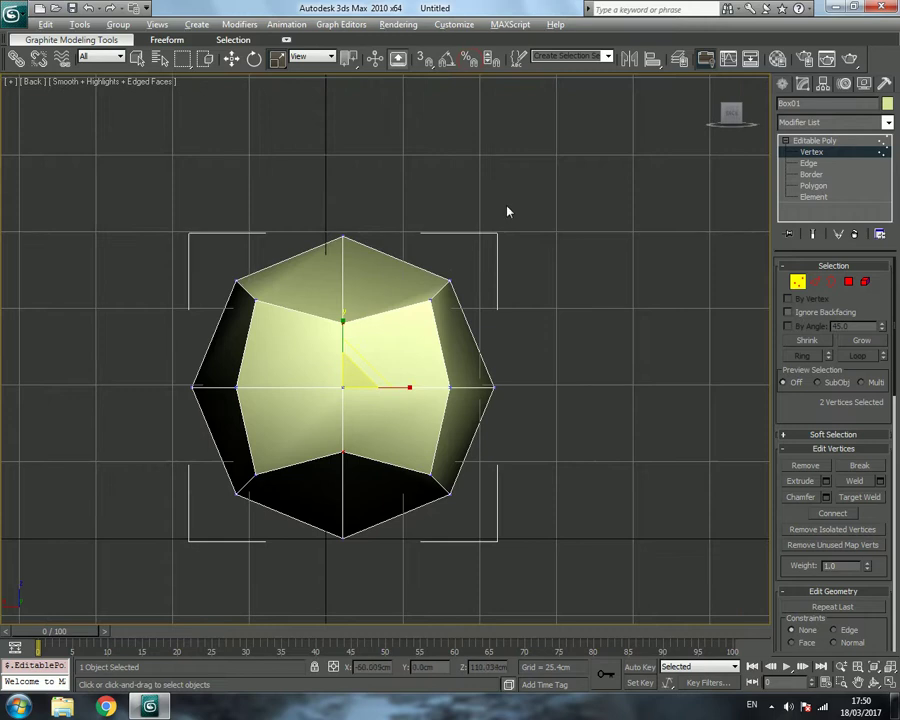
key("alt+w")
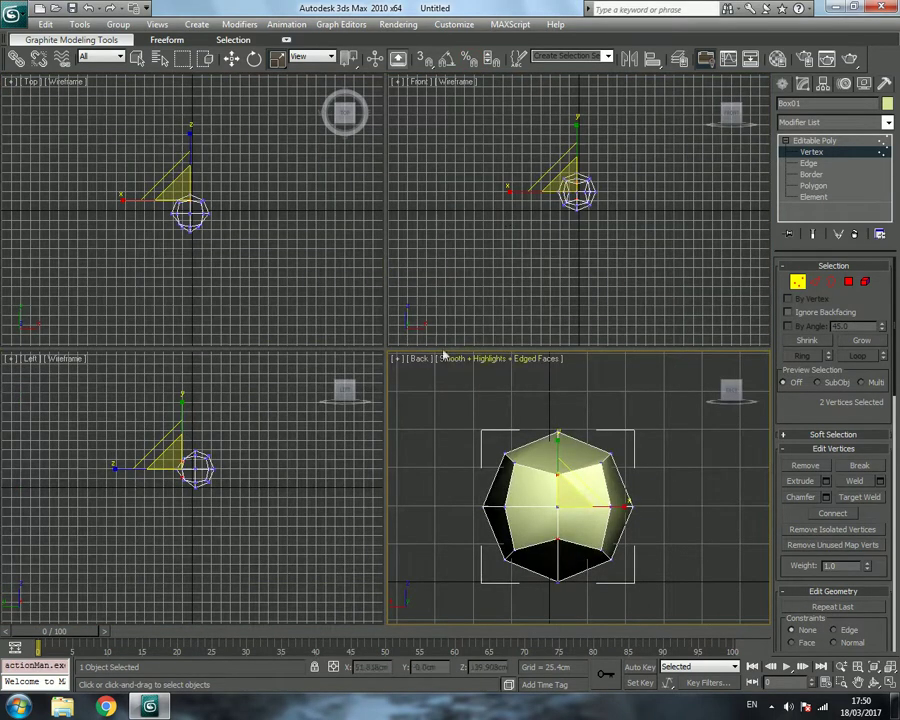
Make the top-left viewport a framed Back view shaded with edged faces.
middle_click_drag(307, 261, 264, 243, "alt")
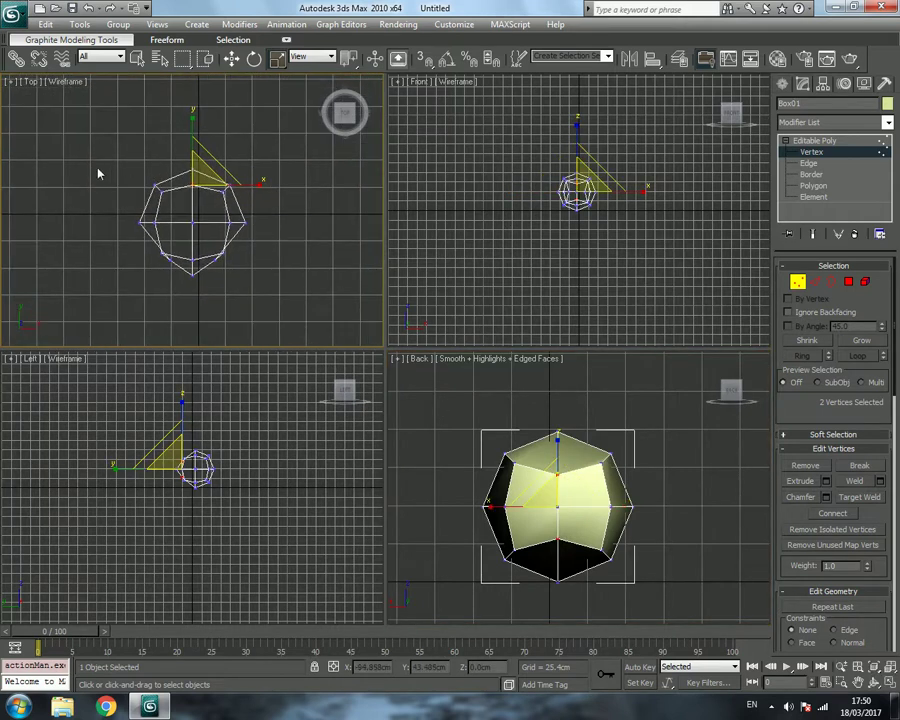
left_click(30, 82)
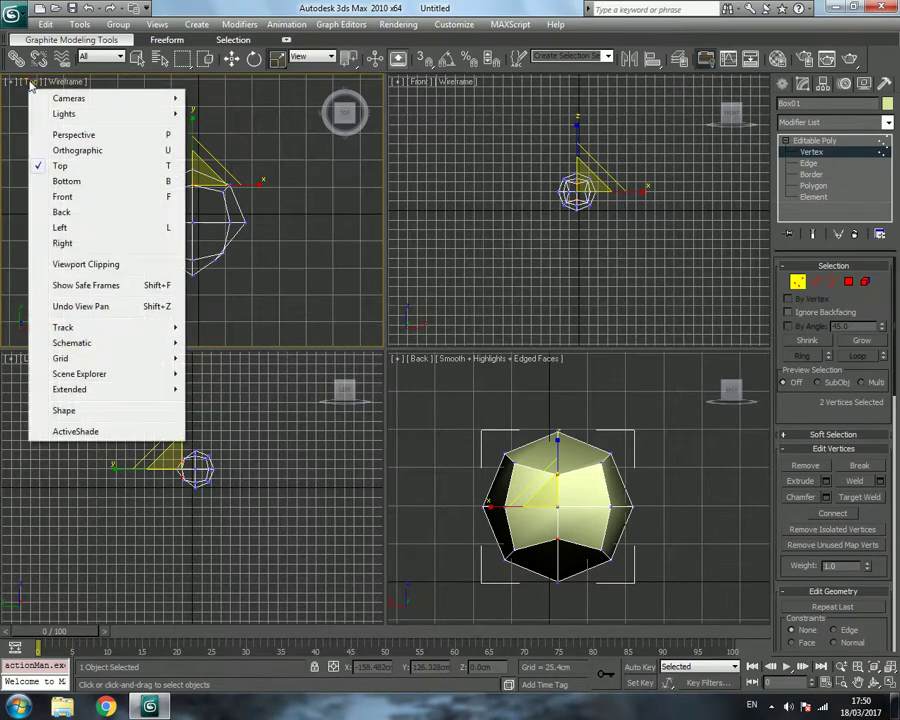
left_click(91, 217)
scroll(116, 216, "up", 2)
middle_click_drag(116, 216, 228, 308)
key("F4")
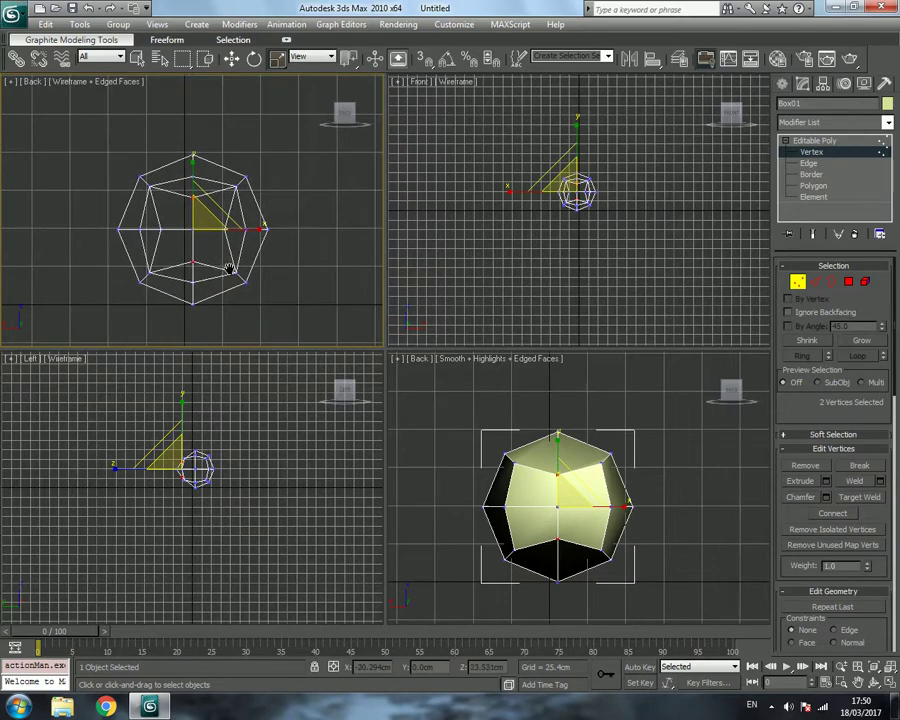
key("F3")
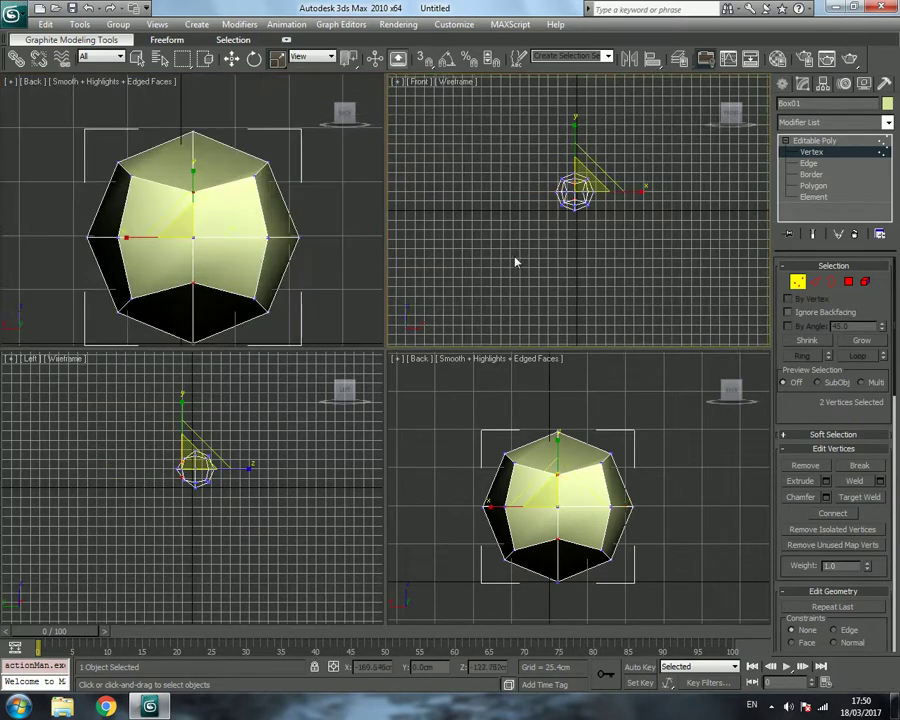
Zoom, centre and shade the shape in the Front and Left viewports.
scroll(510, 268, "up", 3)
scroll(538, 282, "up", 3)
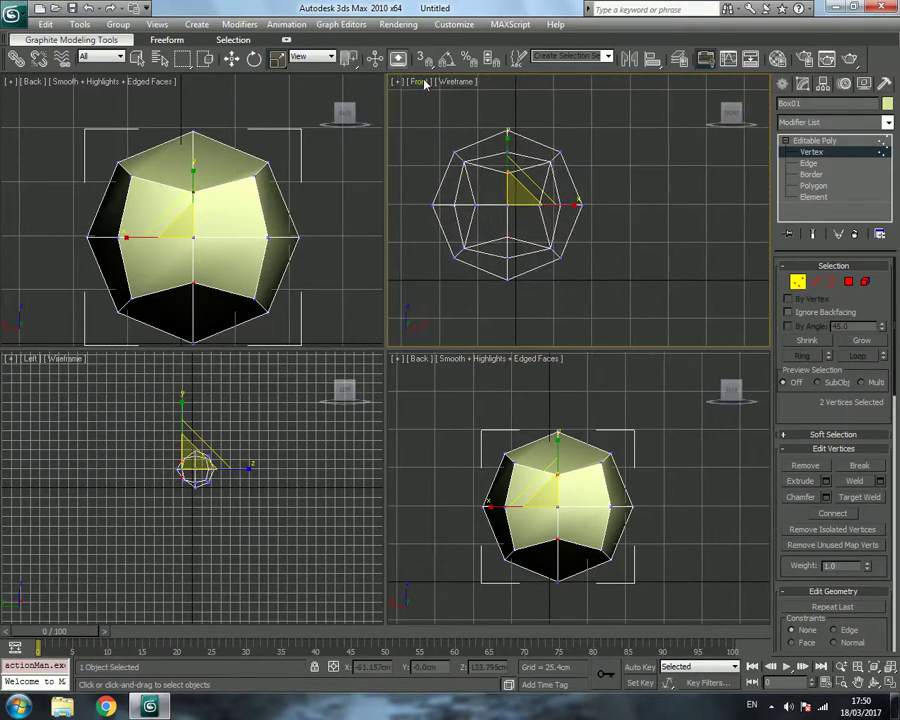
middle_click_drag(488, 126, 537, 152)
key("F3")
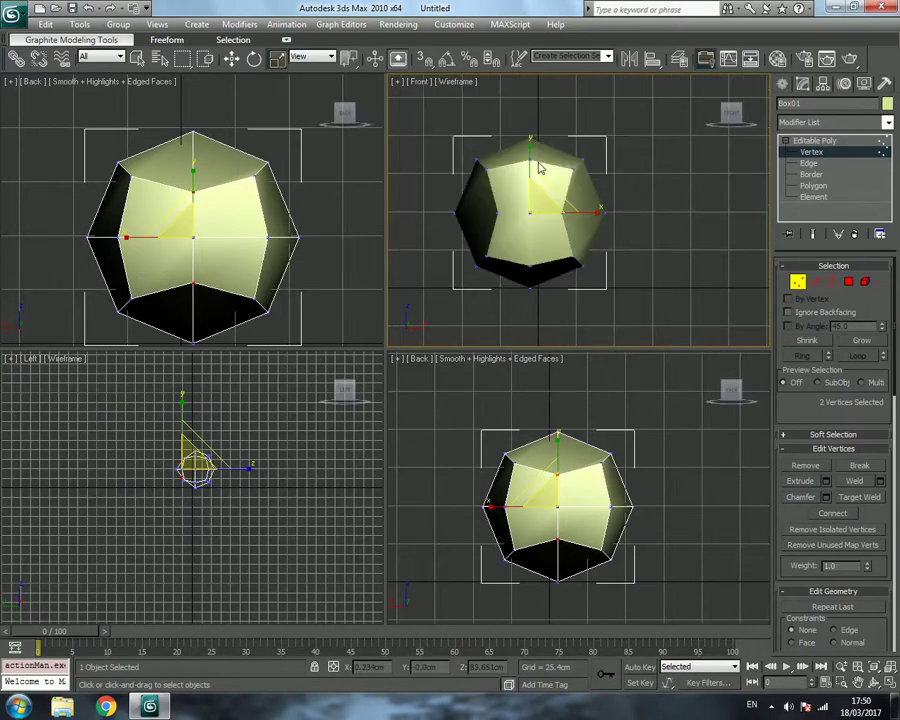
scroll(317, 442, "up", 6)
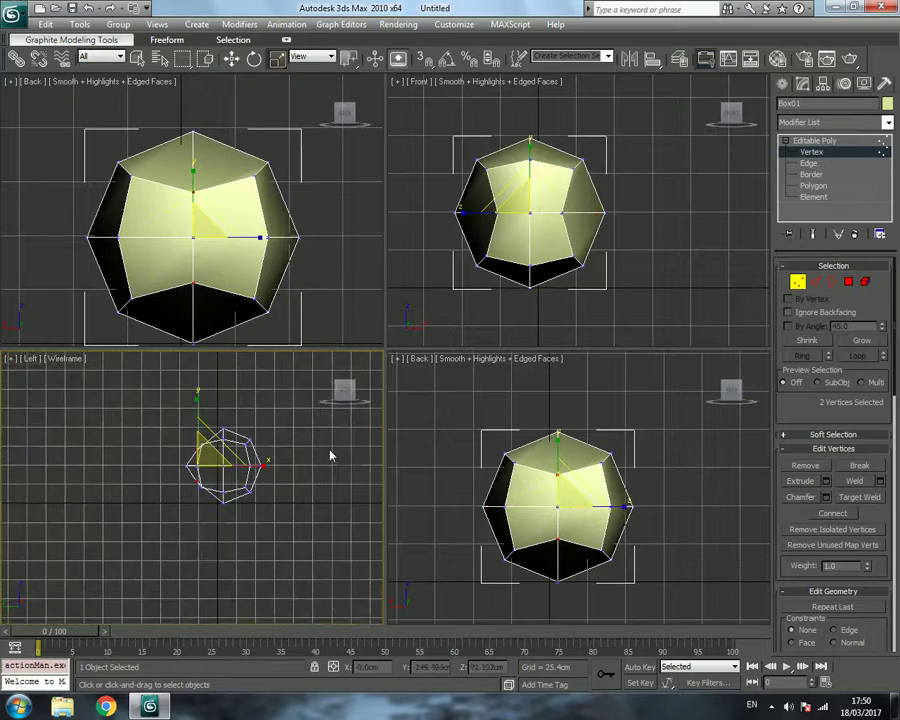
middle_click_drag(301, 518, 211, 573)
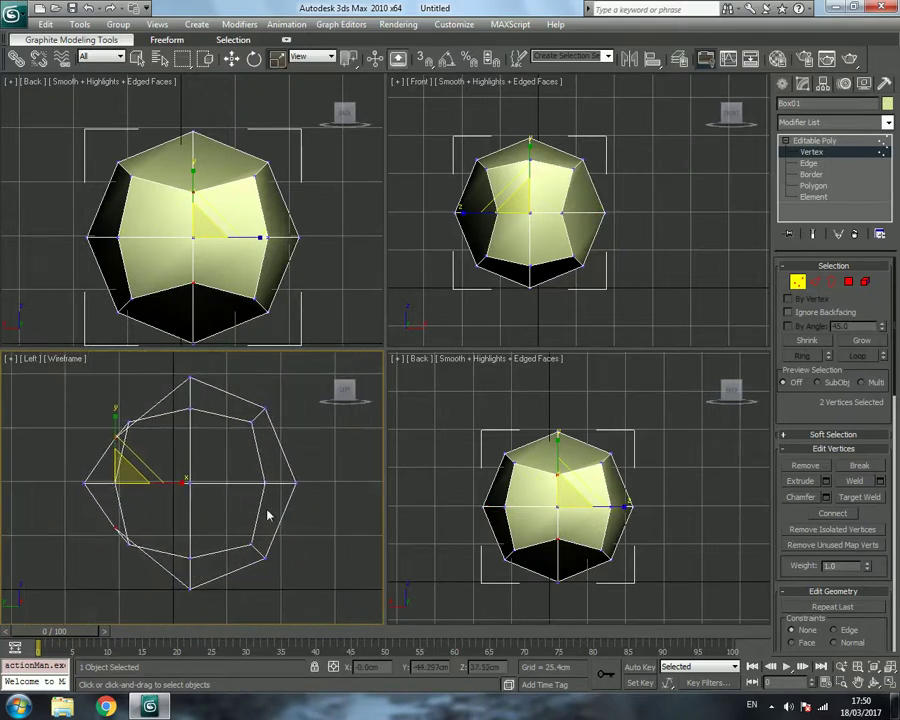
middle_click_drag(267, 515, 267, 532)
key("F3")
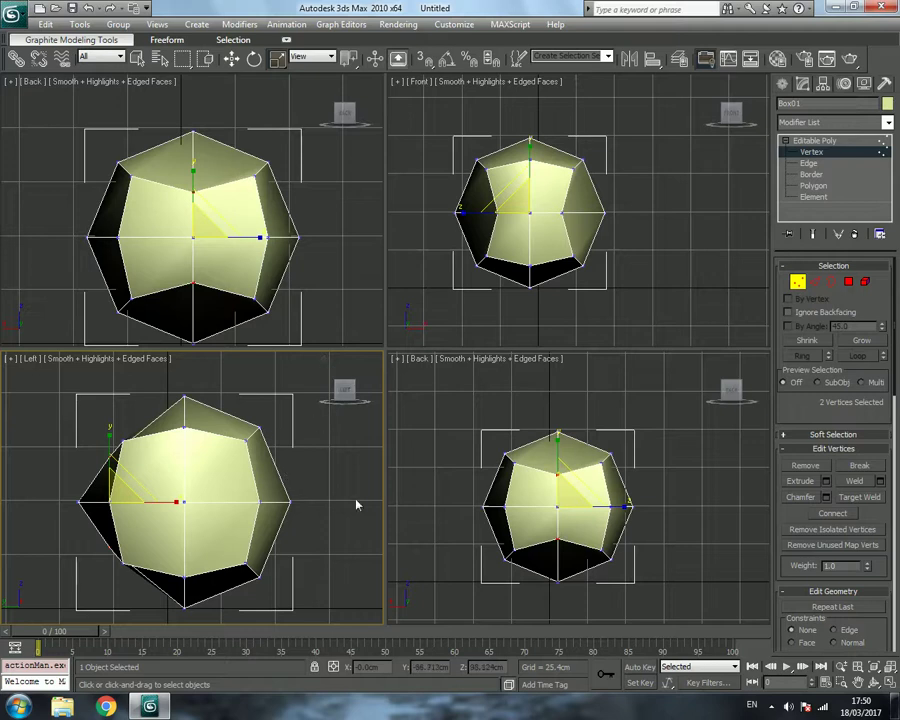
Turn the bottom-right viewport into an orbited Perspective view of the shape.
middle_click_drag(466, 464, 453, 444)
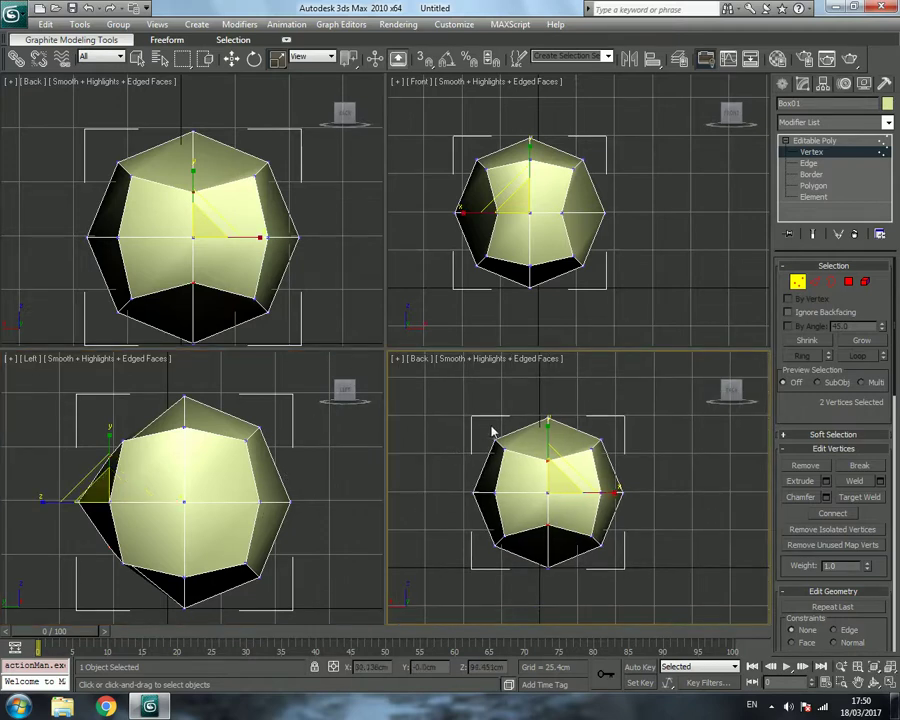
key("p")
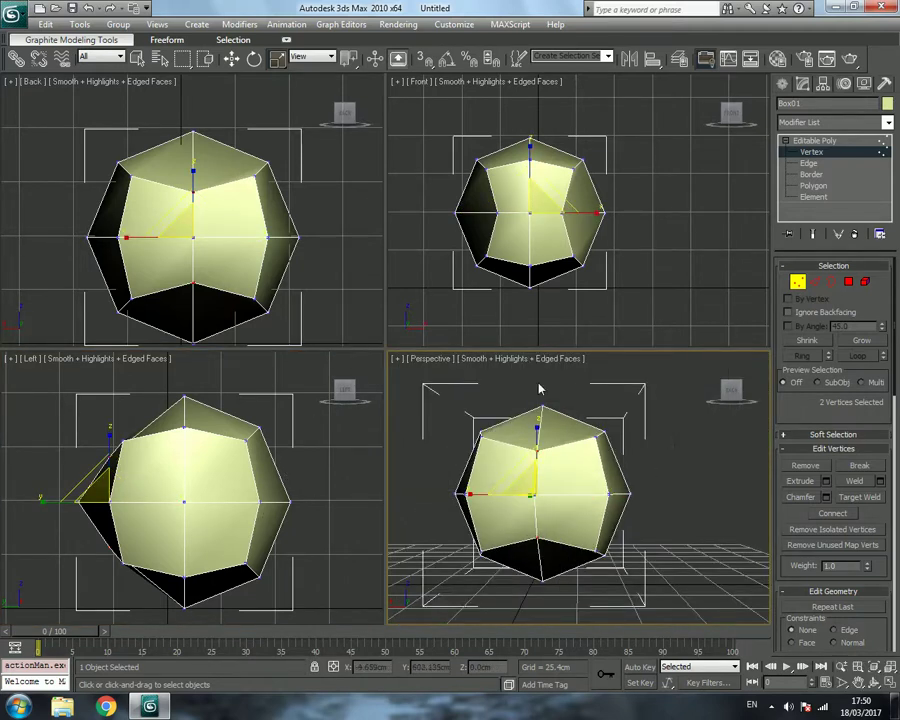
middle_click_drag(661, 478, 613, 490, "alt")
middle_click_drag(340, 285, 336, 263)
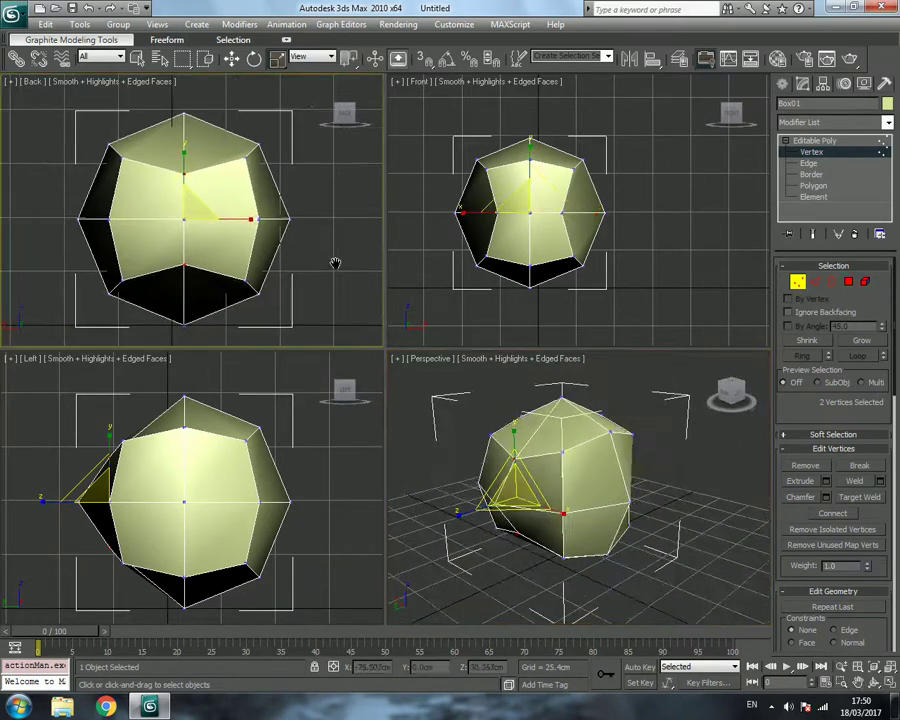
left_click(810, 163)
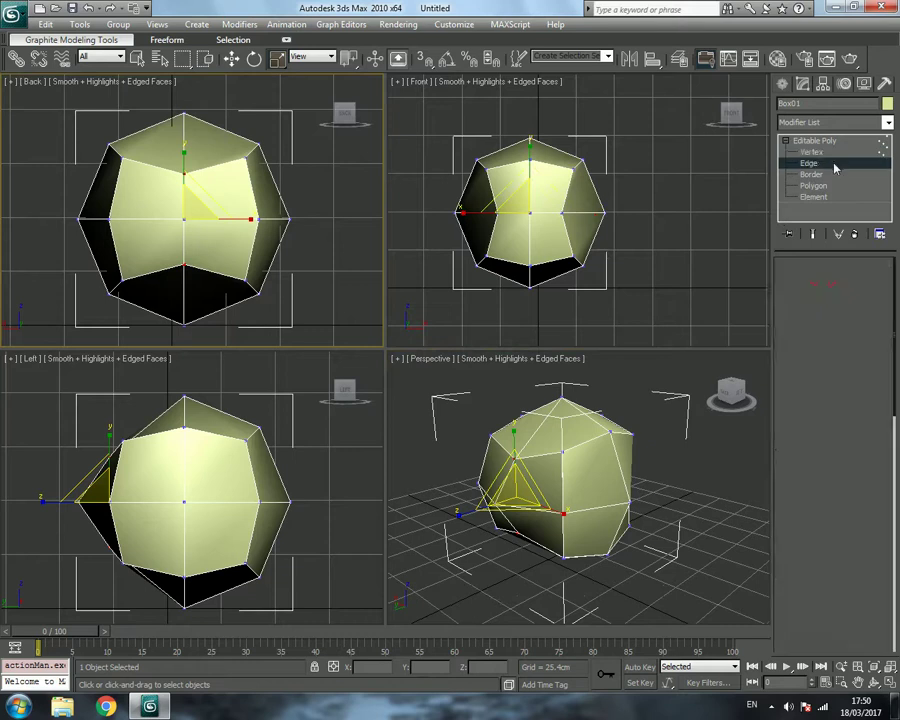
Select the top and bottom seam edges in the Back view.
middle_click_drag(193, 203, 225, 203)
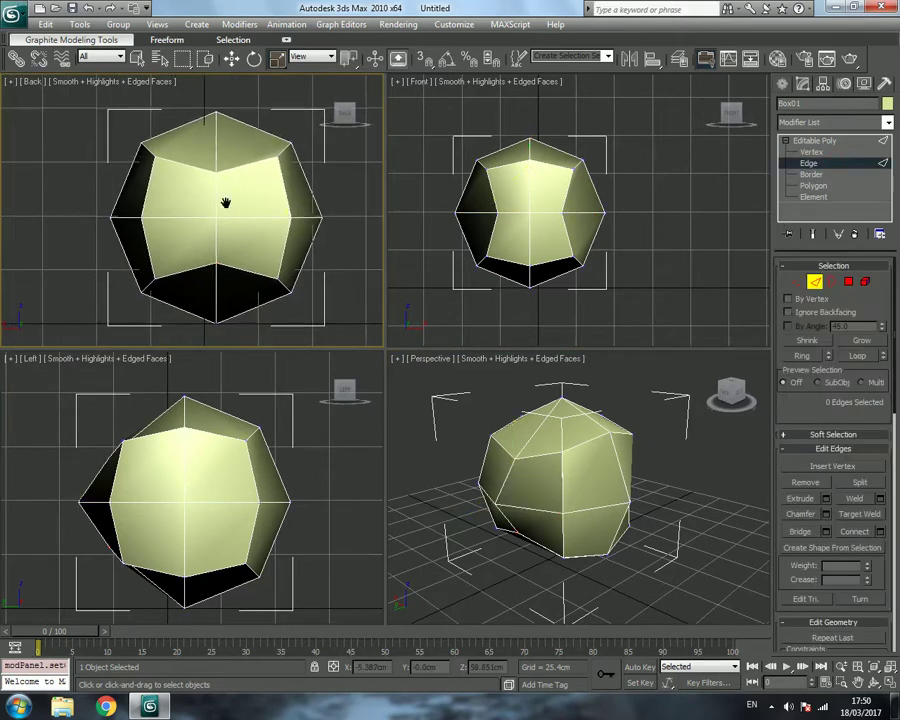
left_click(146, 147)
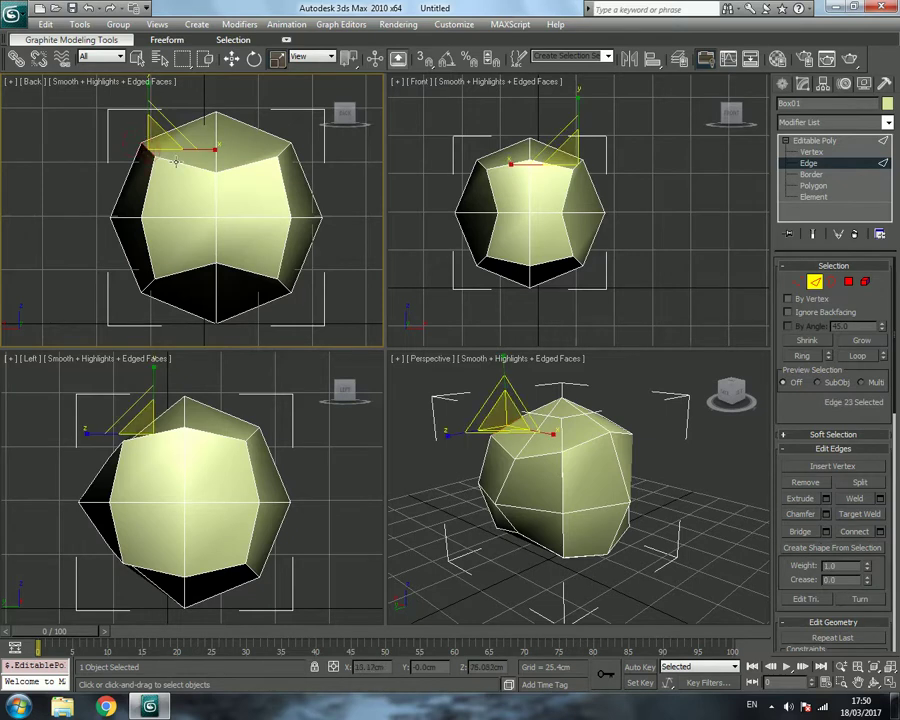
double_click(172, 158)
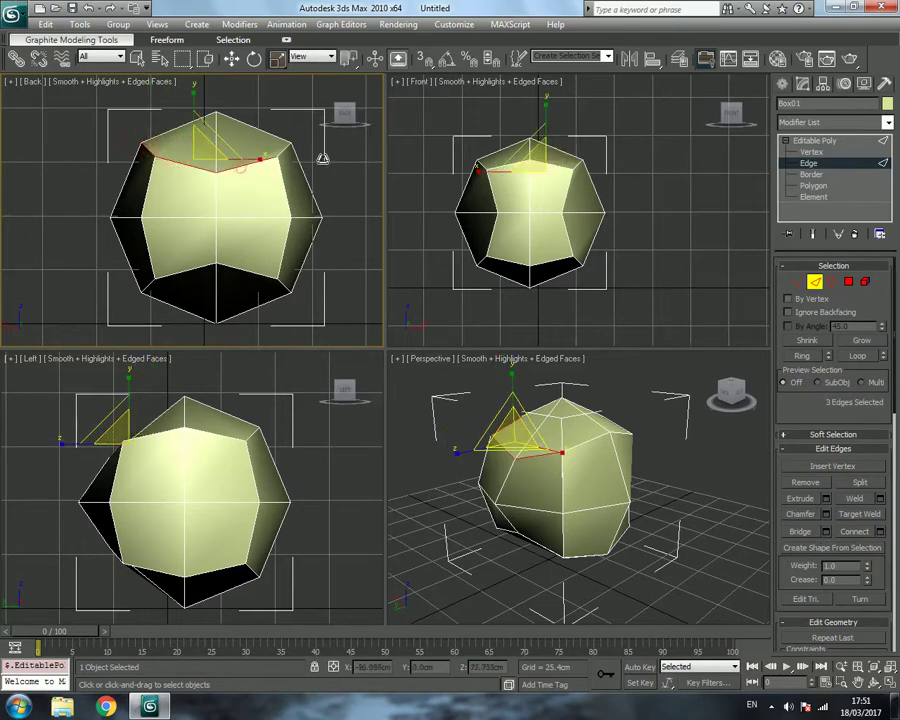
left_click(284, 148, "ctrl")
left_click(147, 284, "ctrl")
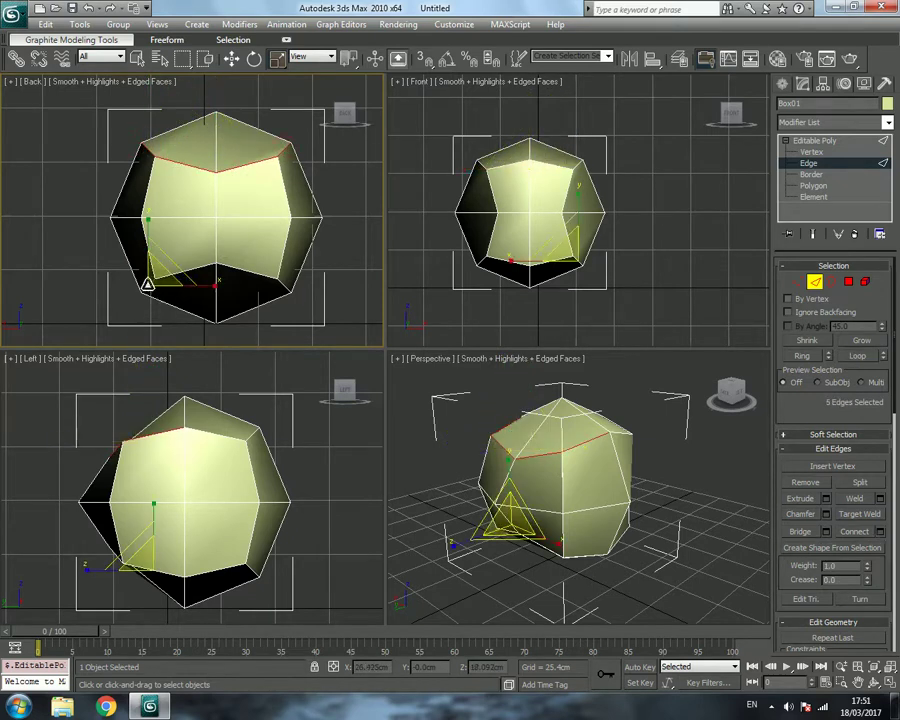
left_click(232, 272, "ctrl")
left_click(290, 282, "ctrl")
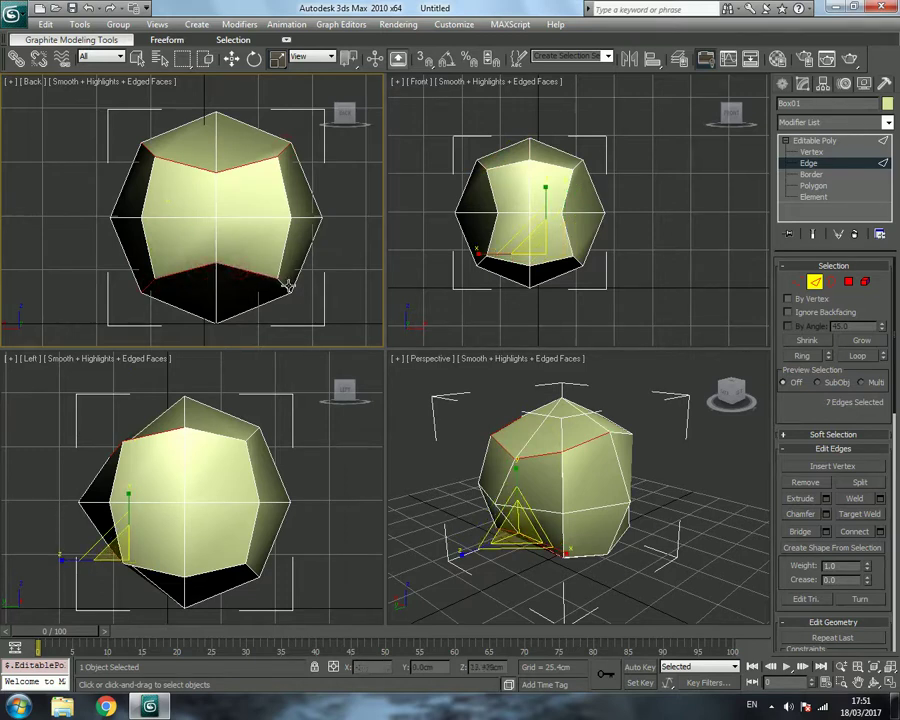
left_click(284, 282, "ctrl")
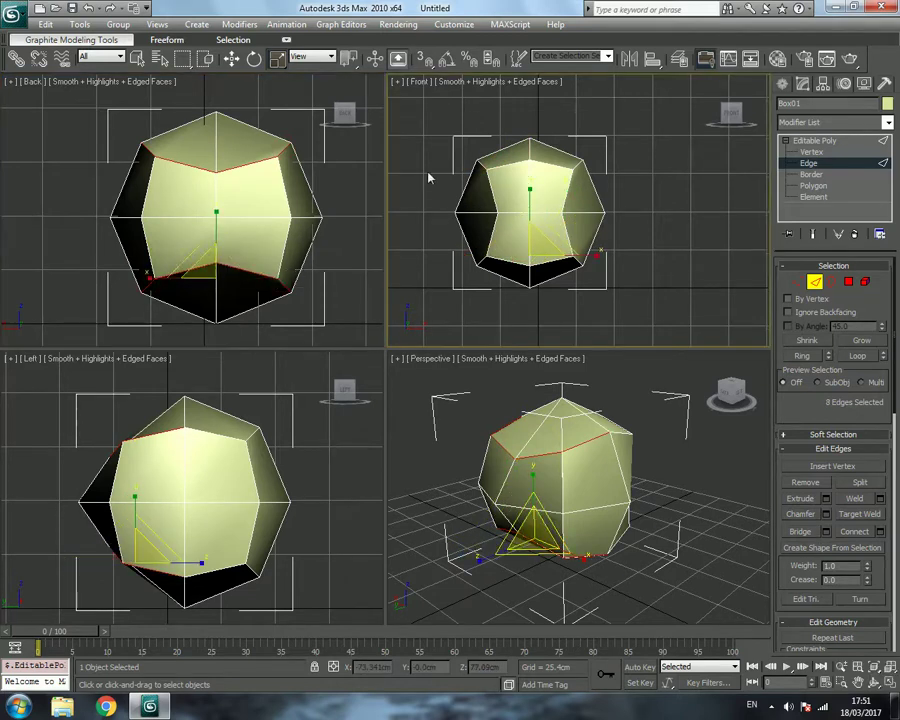
Add the right and left side edges in the Front view to complete the 16-edge seam.
middle_click_drag(426, 176, 431, 177)
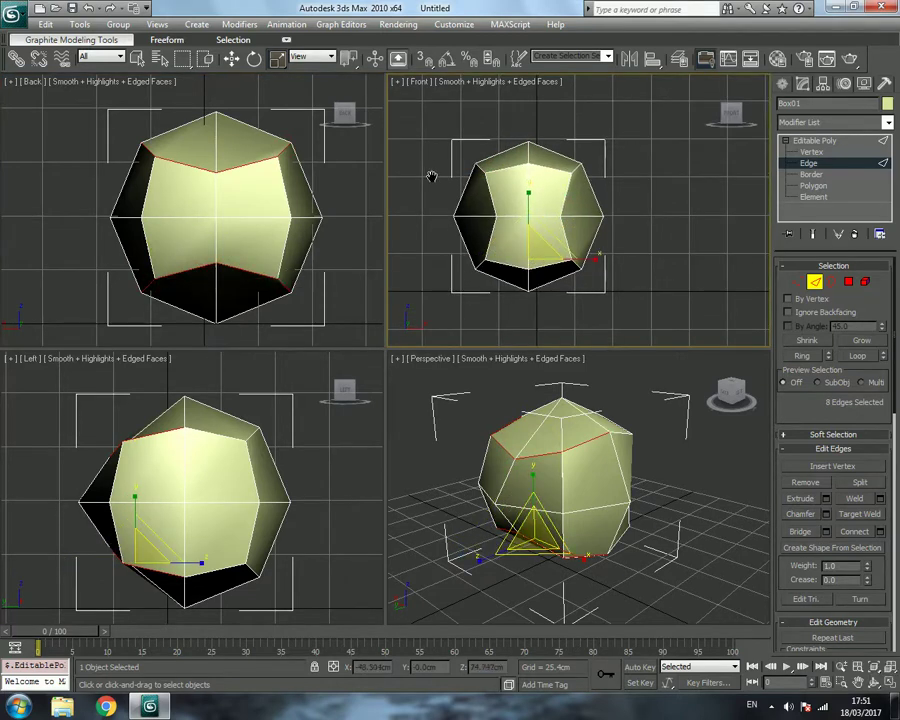
left_click(576, 168, "ctrl")
left_click(566, 197, "ctrl")
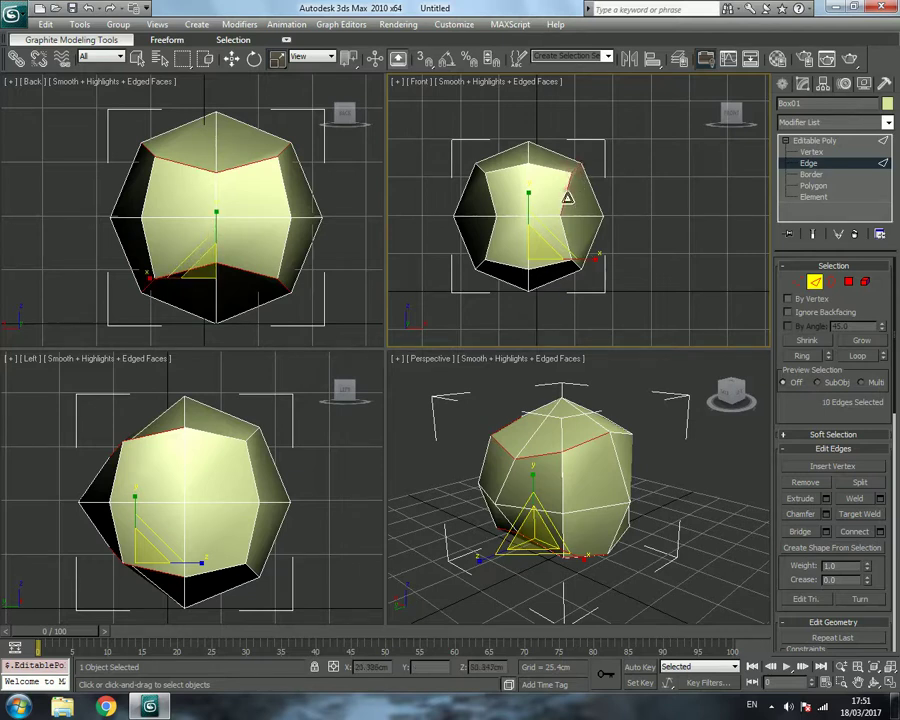
left_click(567, 216, "ctrl")
left_click(574, 262, "ctrl")
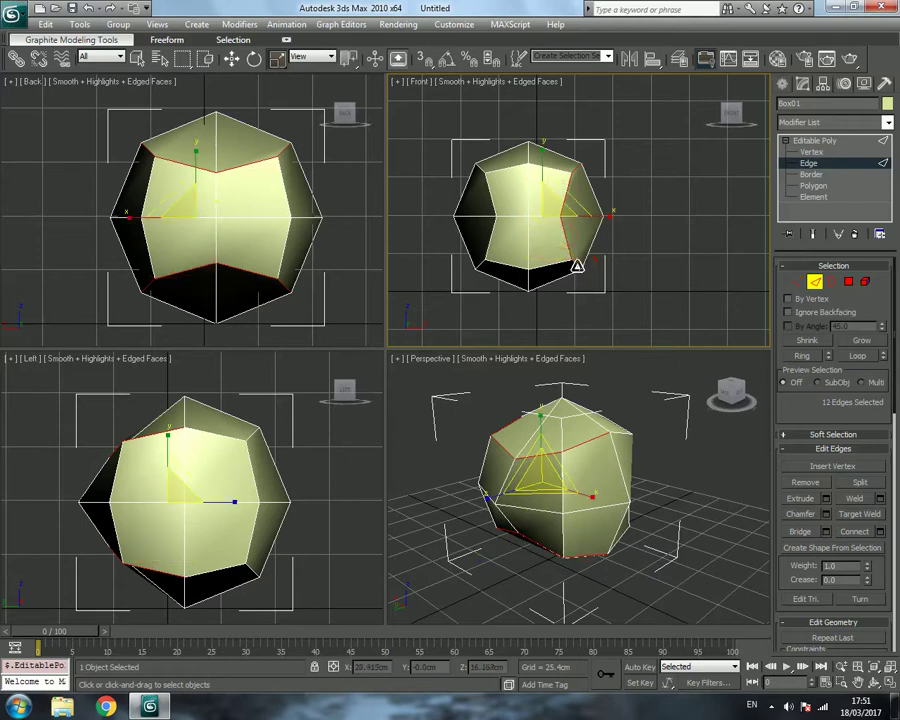
left_click(481, 170, "ctrl")
left_click(486, 200, "ctrl")
left_click(493, 233, "ctrl")
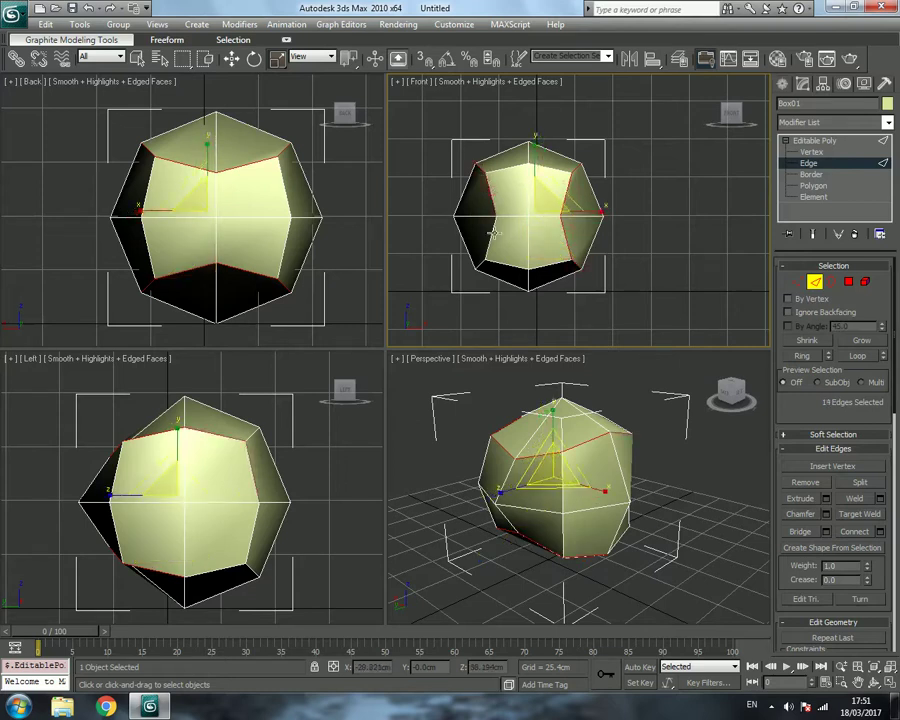
left_click(481, 268, "alt")
left_click(481, 262, "ctrl")
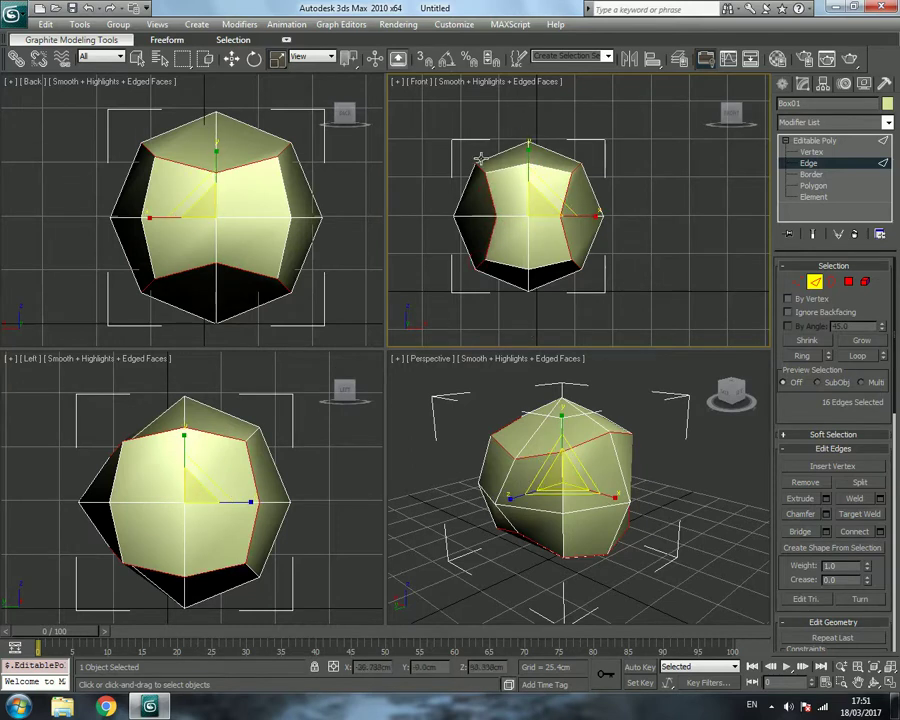
Maximize the Perspective view and orbit to check the seam selection.
middle_click_drag(316, 467, 320, 438)
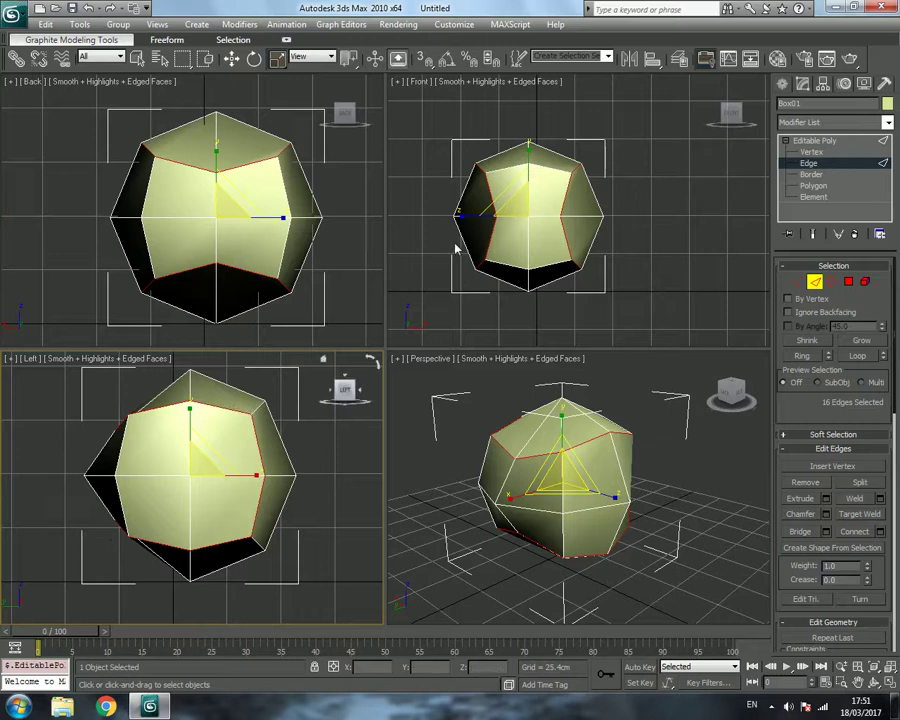
middle_click_drag(446, 427, 424, 430)
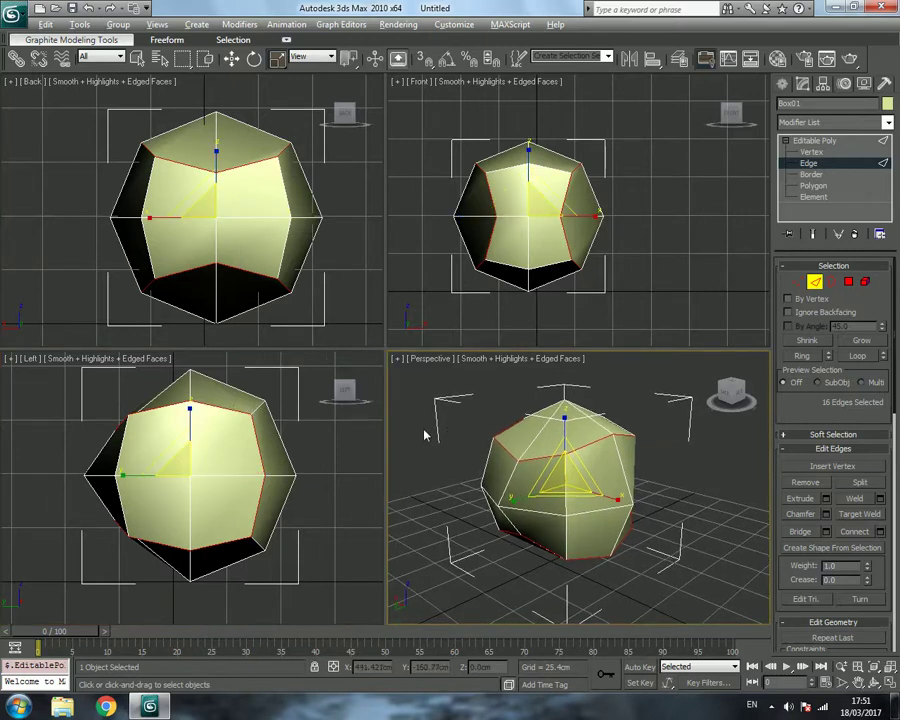
key("alt+w")
middle_click_drag(577, 476, 547, 480, "alt")
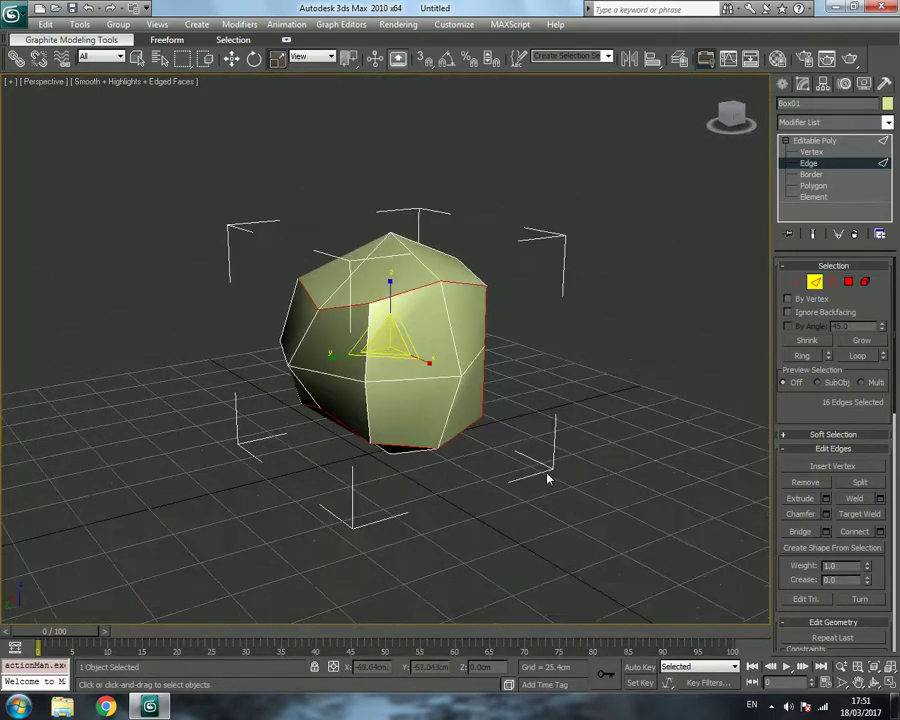
Chamfer the 16 seam edges by 2.5 with 1 segment and orbit to inspect.
scroll(790, 420, "down", 3)
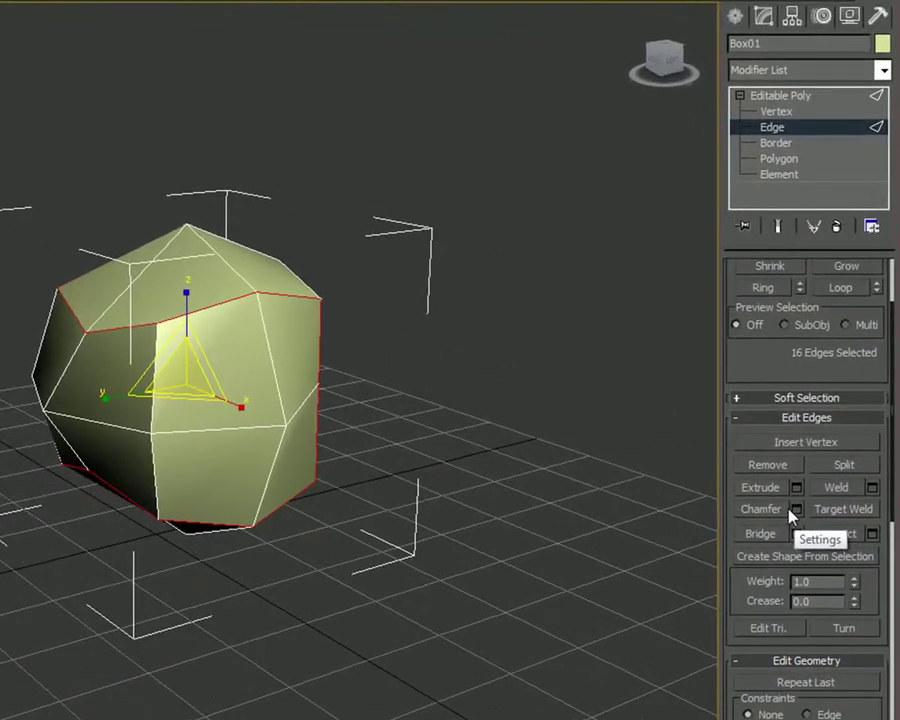
left_click(797, 511)
left_click_drag(295, 331, 639, 313)
type("2.5cm")
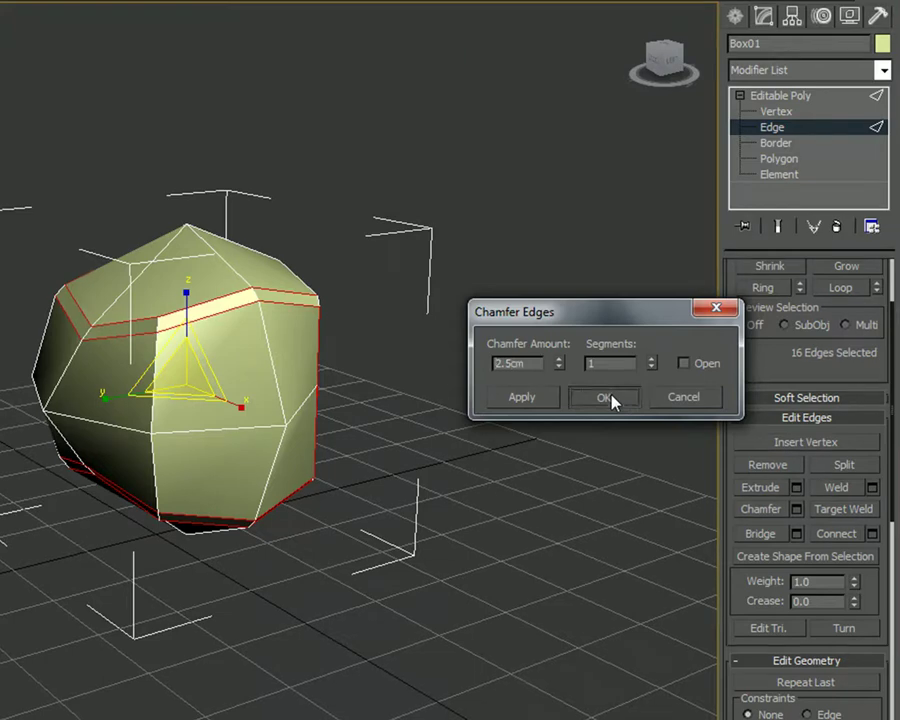
left_click(608, 398)
middle_click_drag(616, 386, 320, 388, "alt")
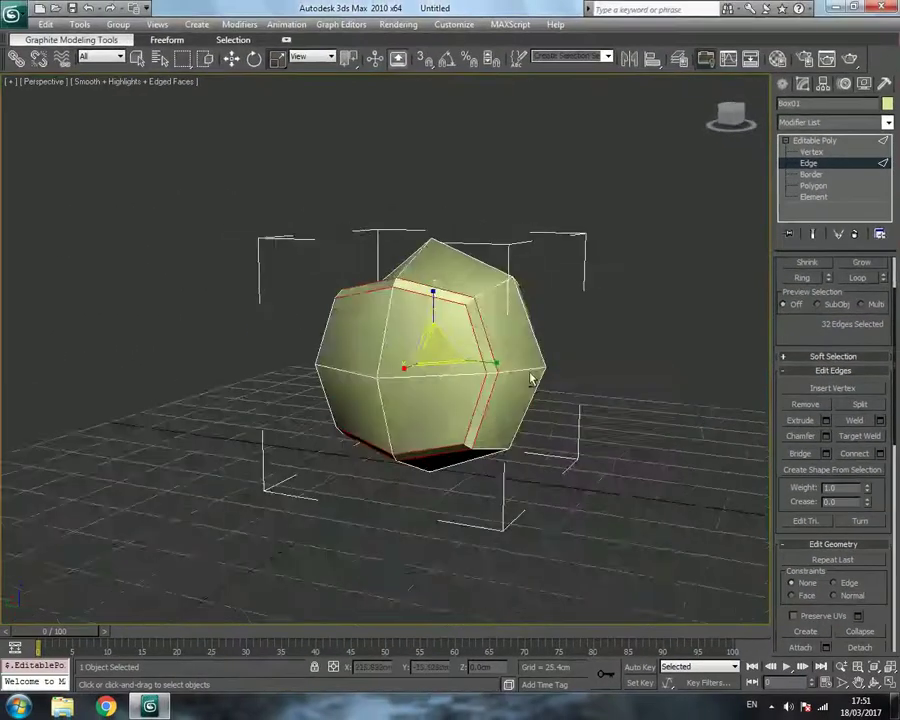
middle_click_drag(563, 401, 634, 398, "alt")
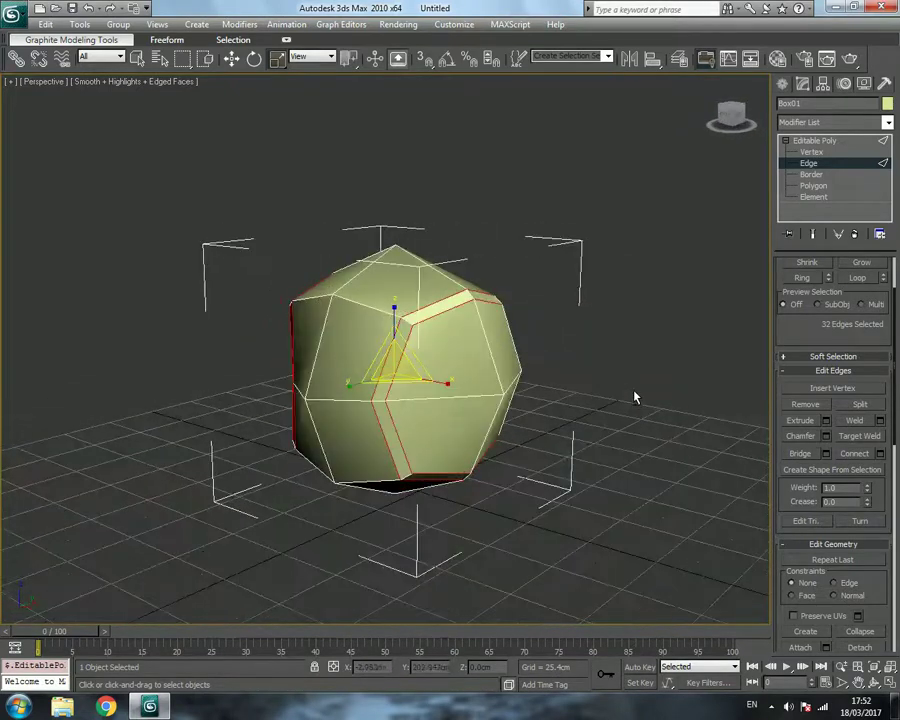
middle_click_drag(345, 412, 364, 410, "alt")
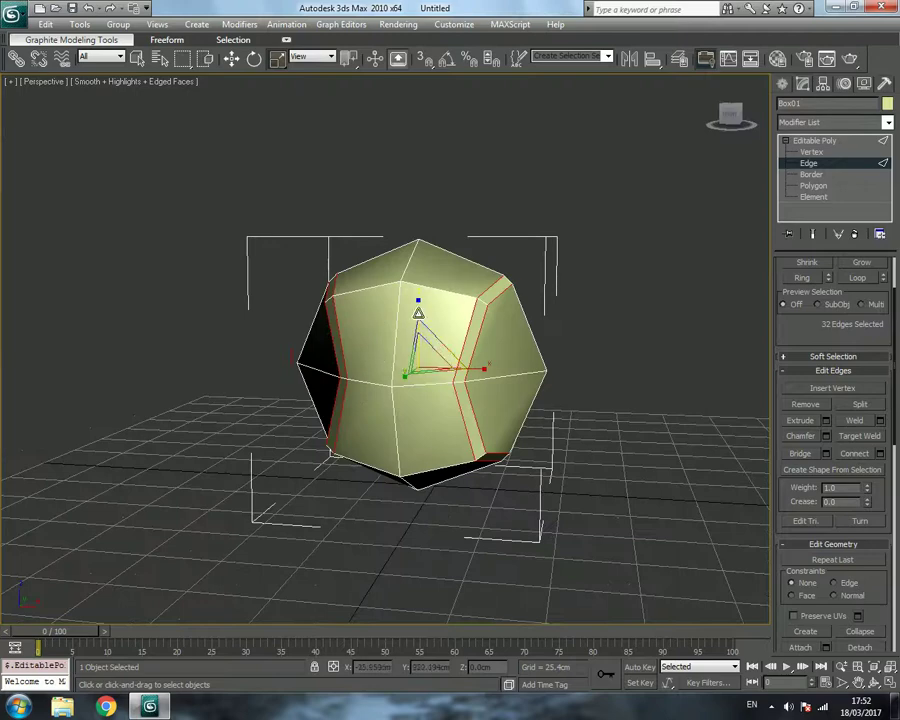
Chamfer the seam band's 32 edges again by 0.5, making 64, then leave Edge mode.
middle_click_drag(430, 428, 762, 476, "alt")
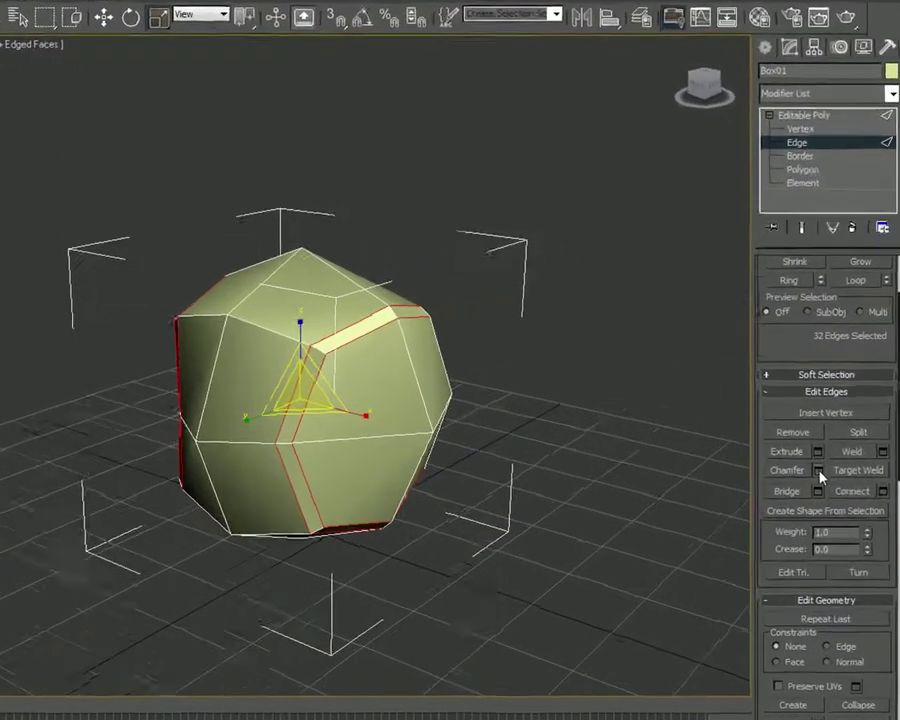
left_click(818, 470)
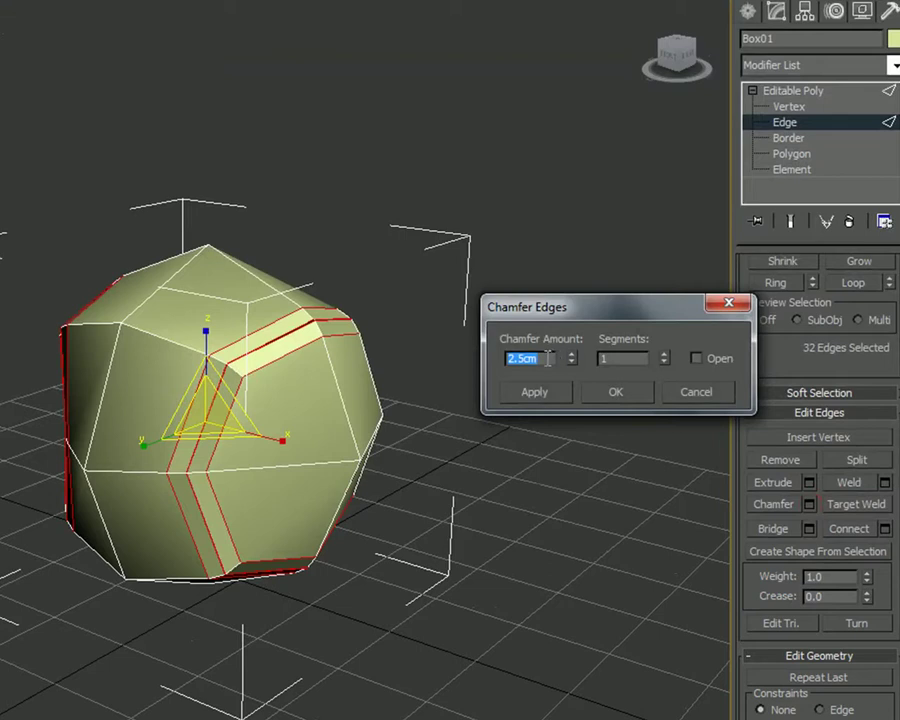
type("0.5")
left_click(615, 393)
middle_click_drag(542, 422, 472, 488, "alt")
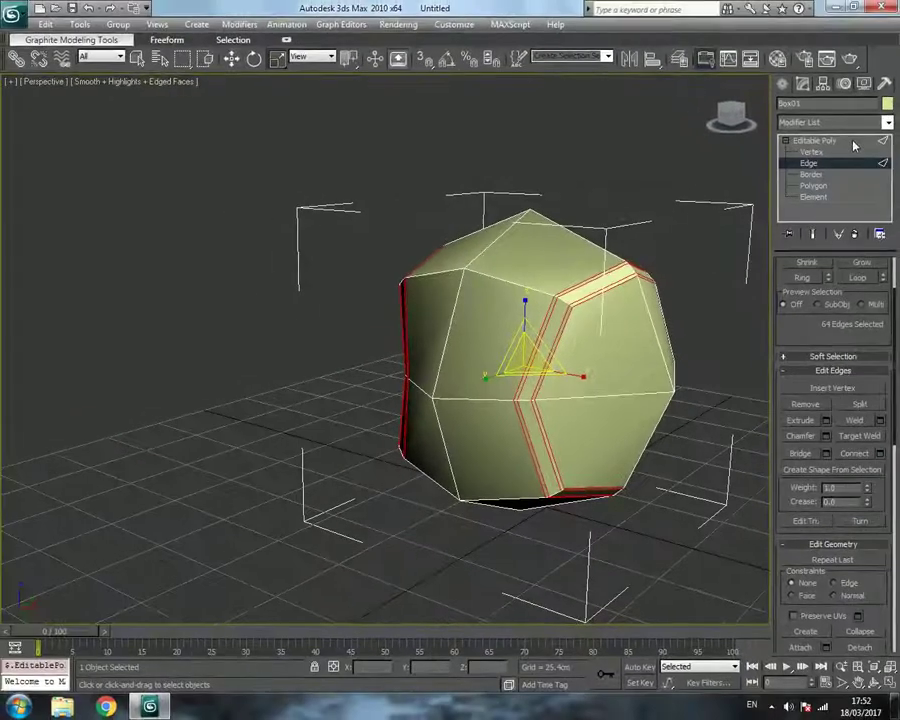
left_click(854, 146)
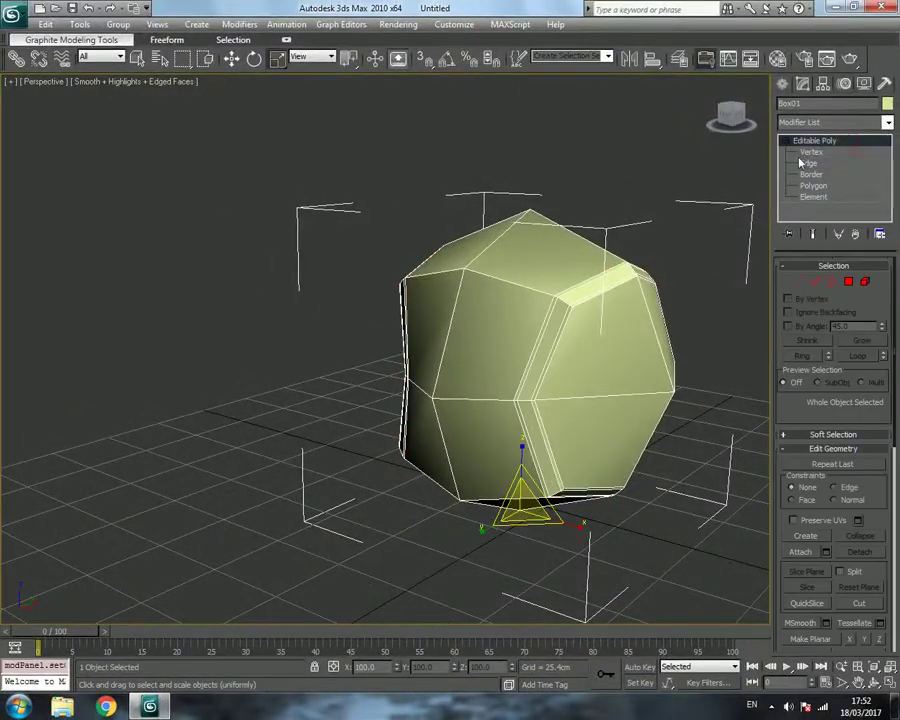
Add a TurboSmooth modifier with 2 iterations to Box01, then deselect it.
middle_click_drag(686, 217, 655, 240)
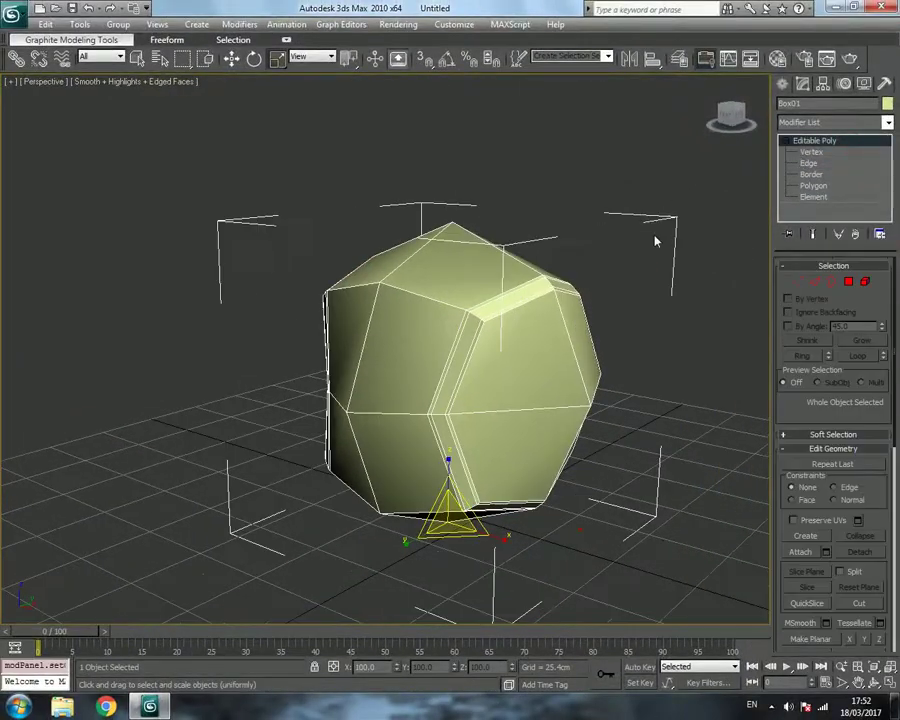
left_click(886, 123)
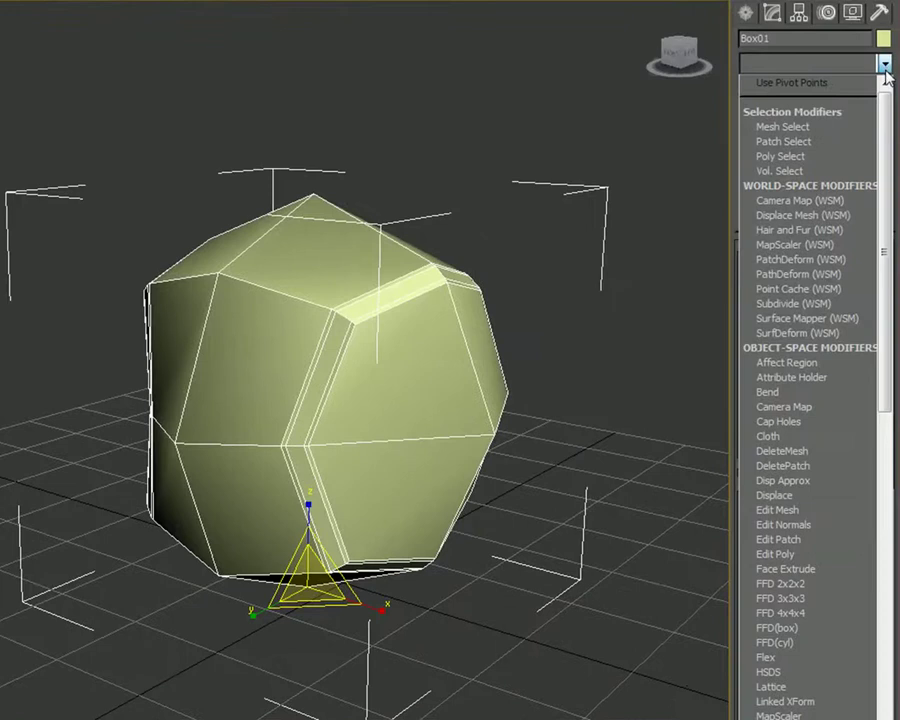
scroll(866, 116, "down", 1)
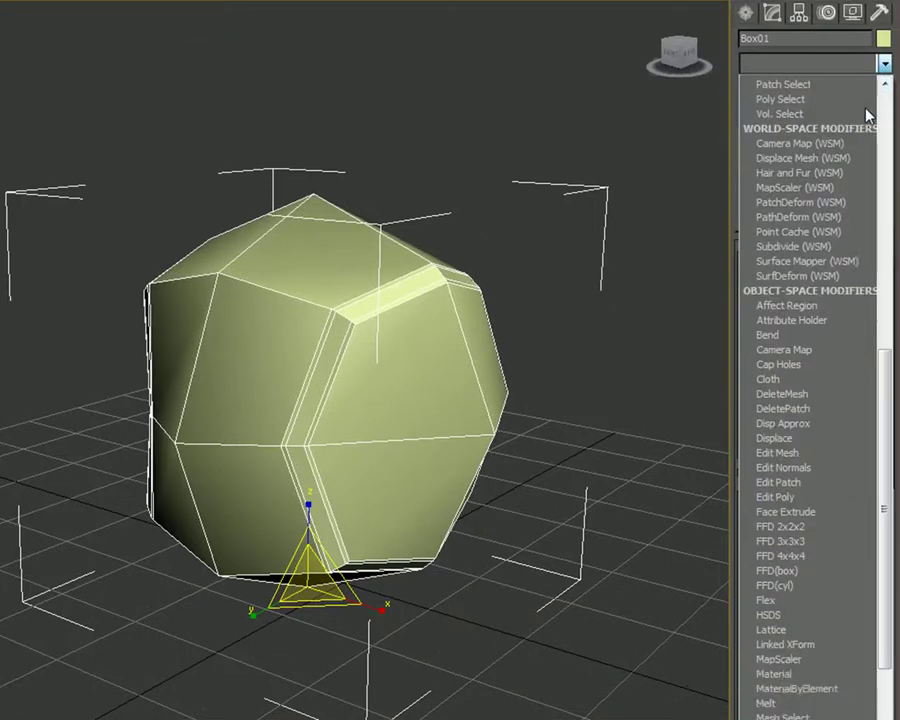
key("t")
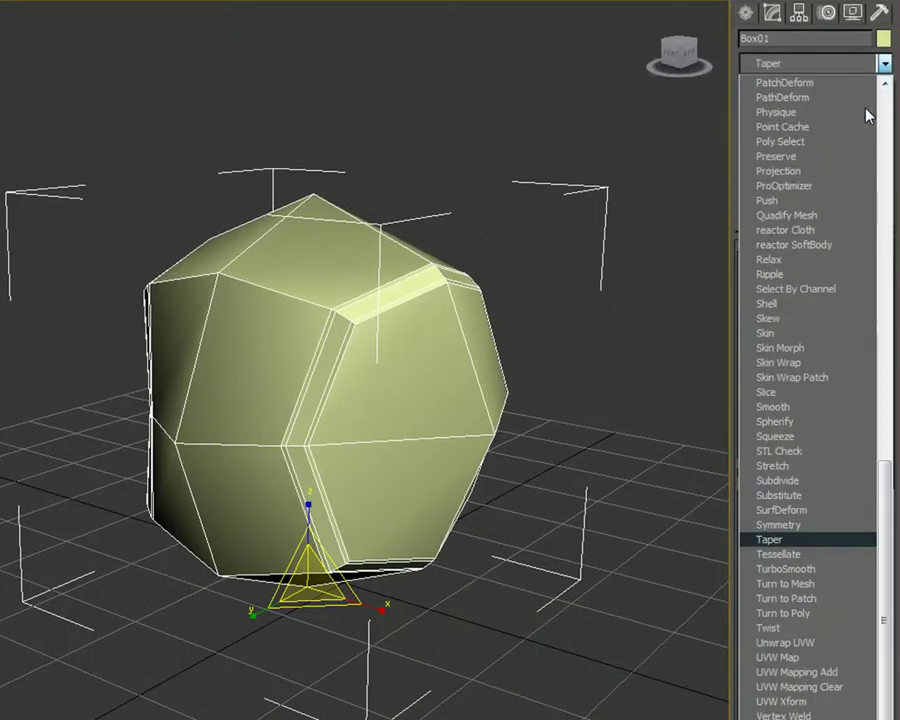
left_click(820, 575)
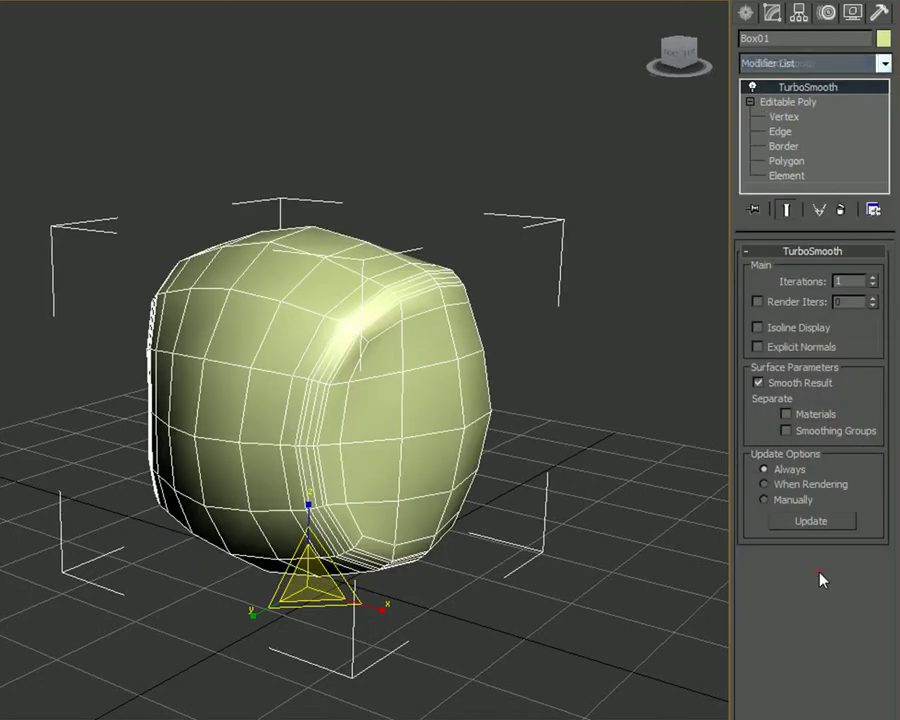
middle_click_drag(559, 336, 542, 386)
scroll(500, 390, "down", 3)
middle_click_drag(456, 396, 490, 406)
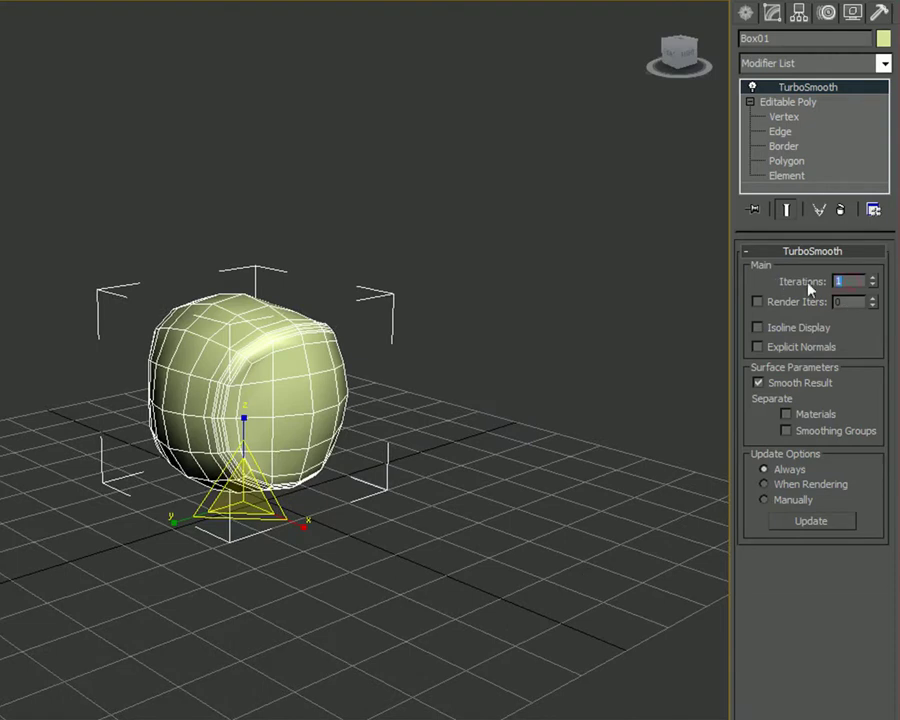
middle_click_drag(442, 313, 438, 311)
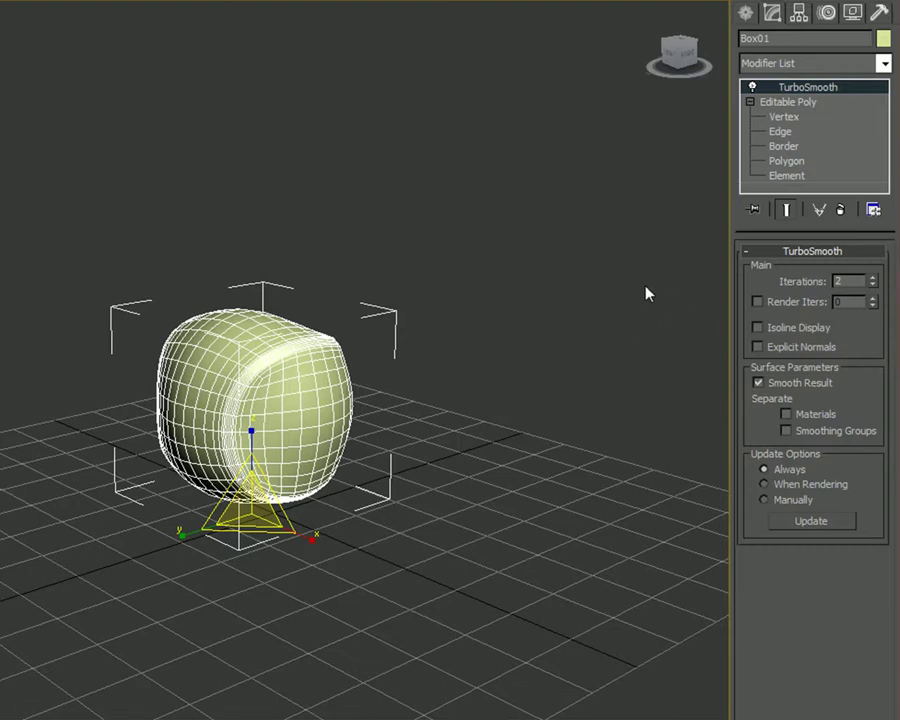
mouse_move(390, 437)
middle_mouse_down("alt")
mouse_move(353, 415)
mouse_move(379, 431)
mouse_move(322, 444)
mouse_move(418, 432)
mouse_move(394, 428)
middle_mouse_up("alt")
left_click(426, 400)
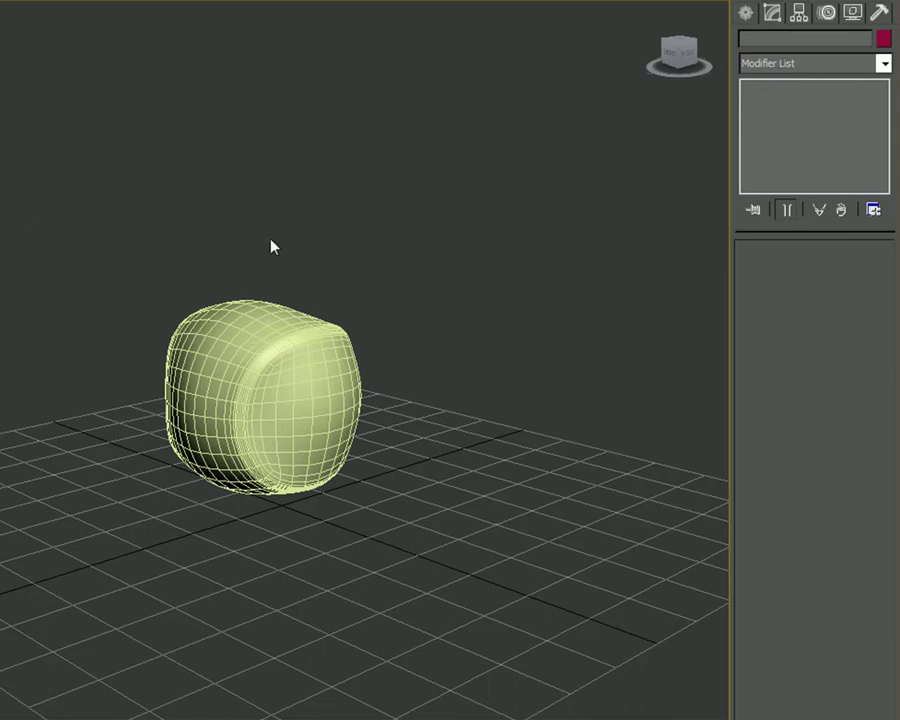
Stack a Spherify modifier at 100 percent above TurboSmooth to make Box01 a sphere.
left_click(313, 408)
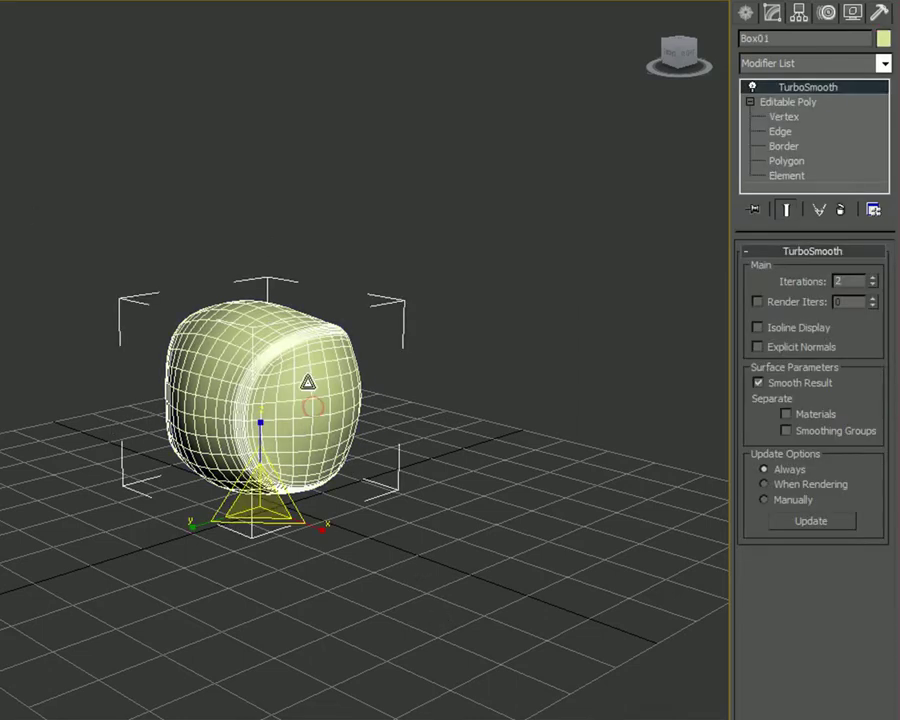
left_click(884, 63)
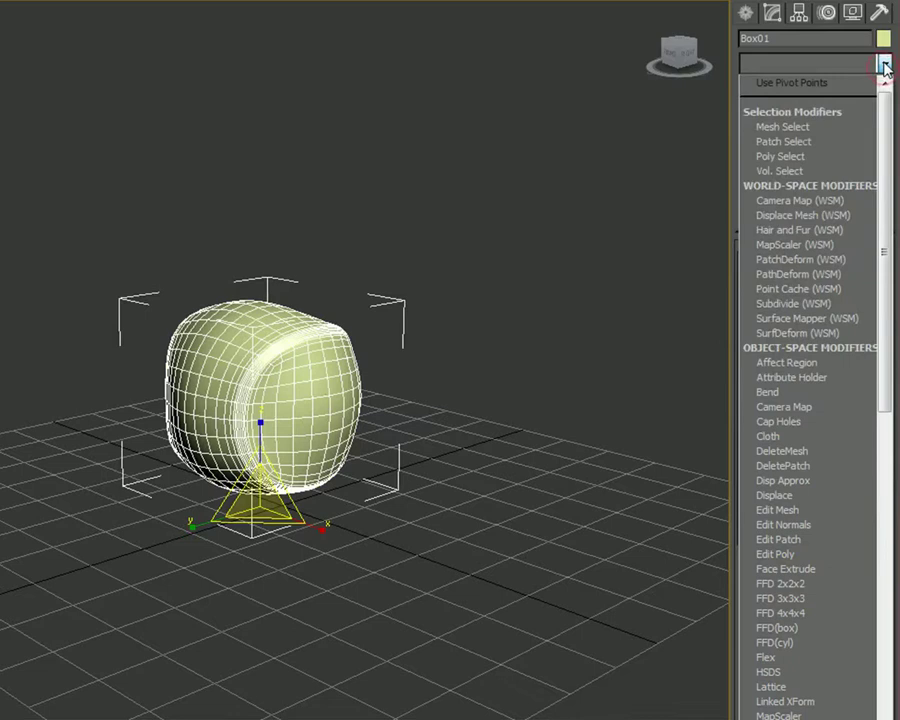
scroll(884, 63, "down", 5)
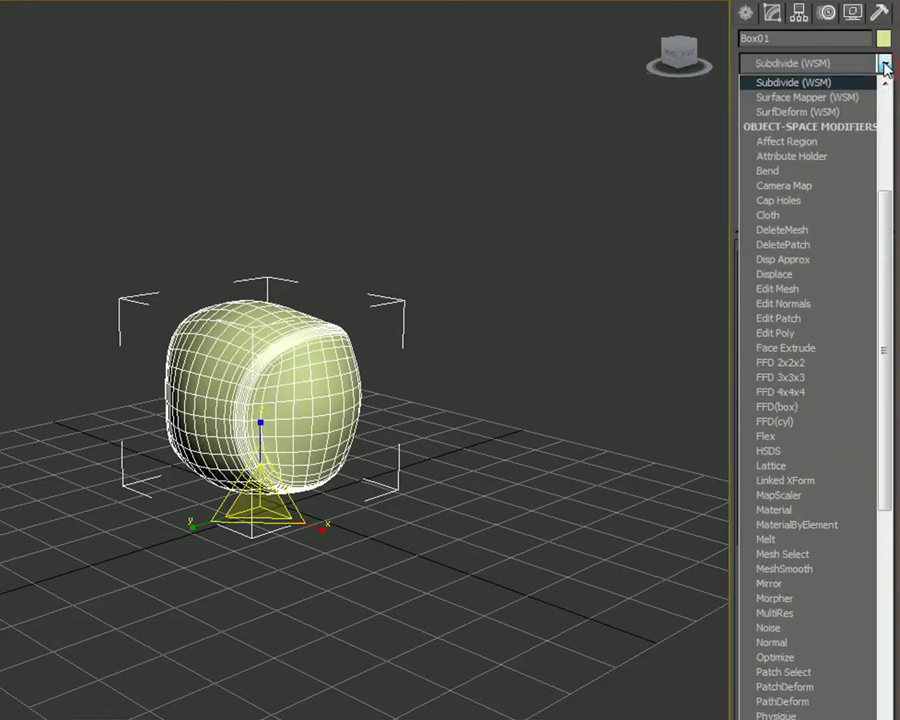
key("s")
key("s")
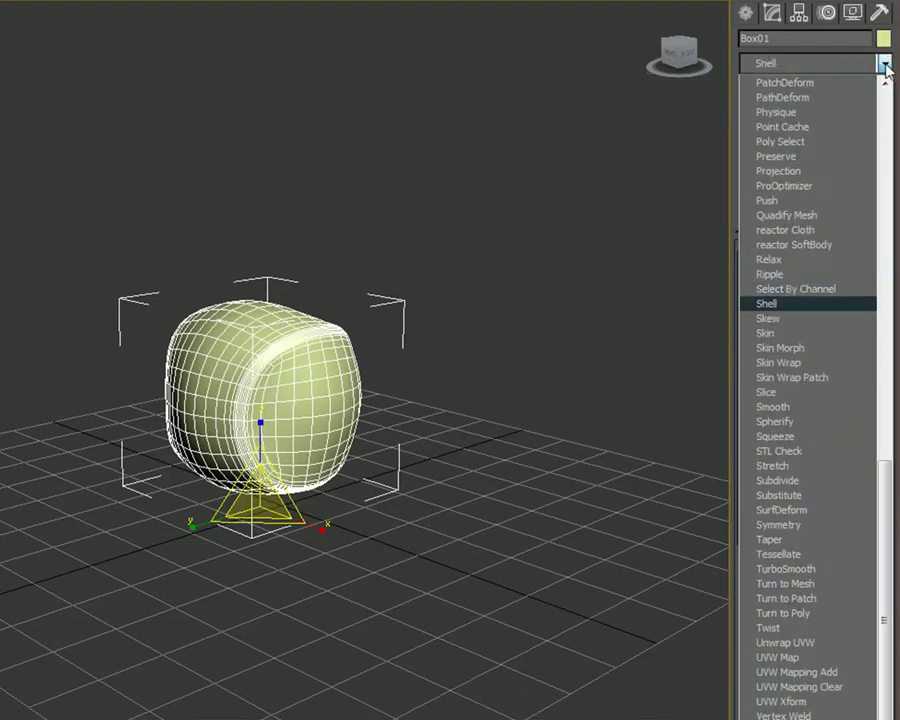
key("s")
key("s")
key("s")
key("s")
key("s")
key("s")
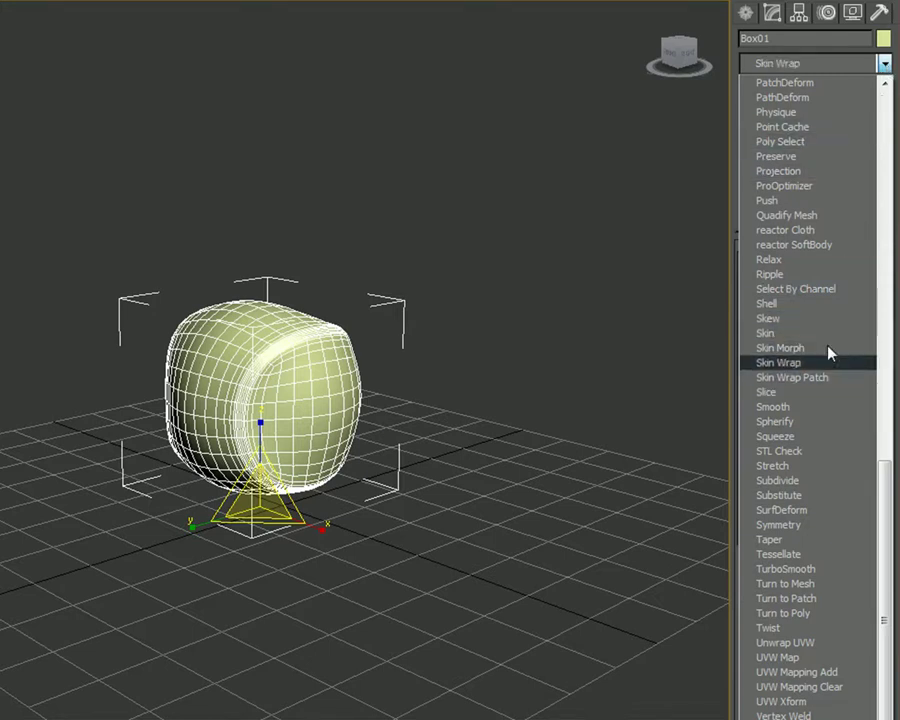
key("s")
key("s")
key("s")
key("s")
key("s")
key("s")
key("s")
key("s")
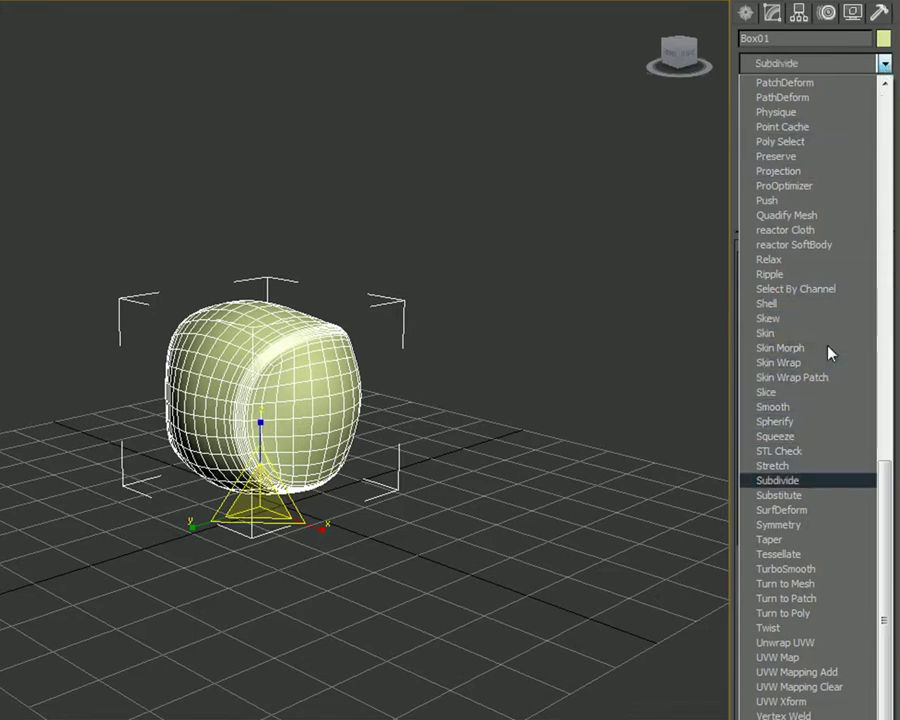
key("s")
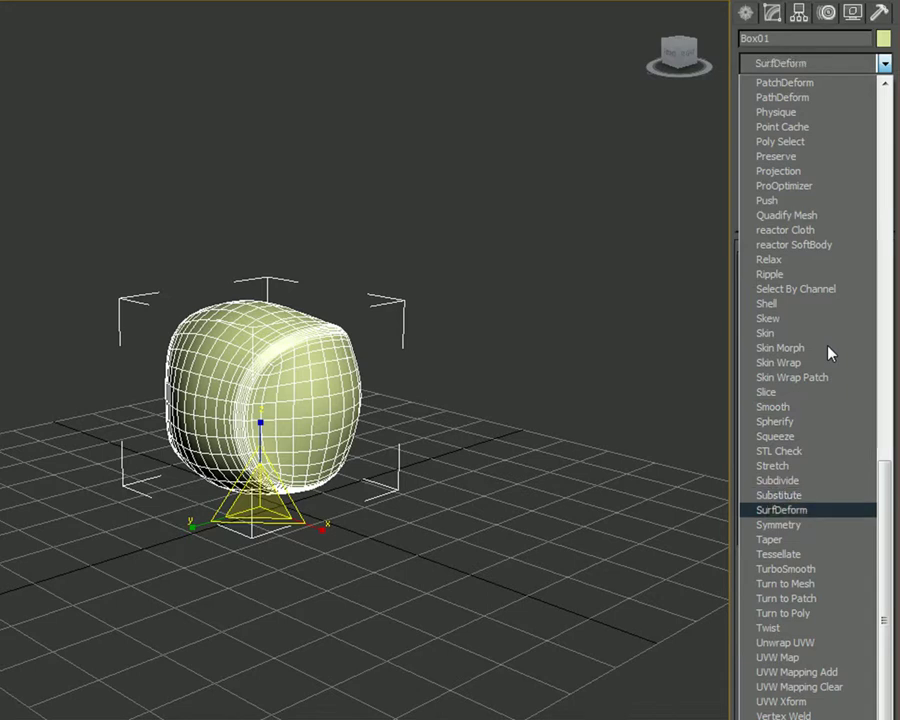
left_click(794, 423)
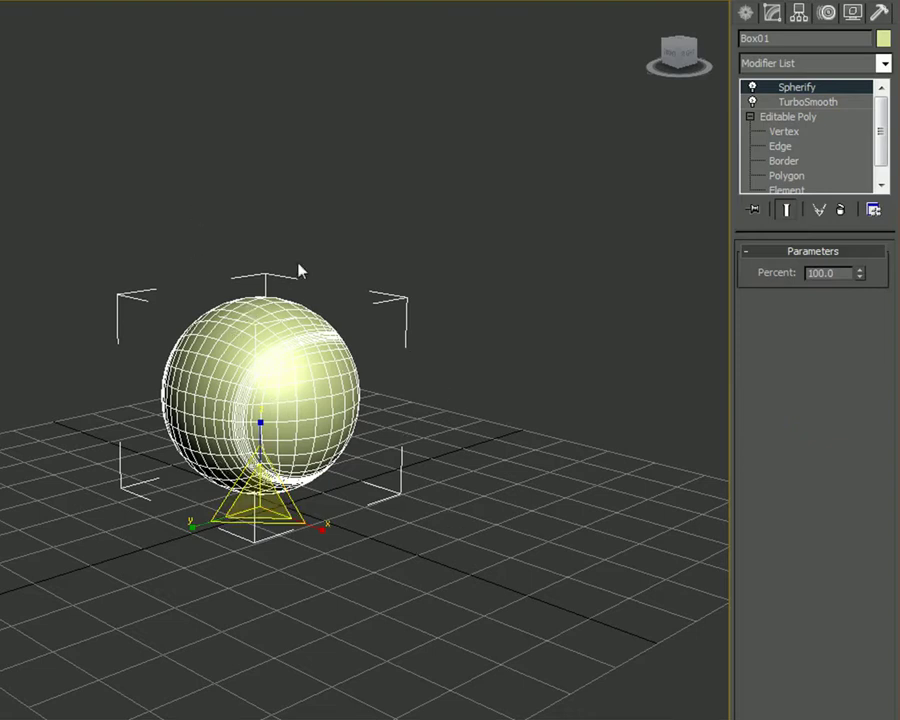
mouse_move(390, 343)
middle_mouse_down("alt")
mouse_move(299, 364)
mouse_move(428, 348)
mouse_move(394, 283)
mouse_move(380, 352)
mouse_move(382, 336)
middle_mouse_up("alt")
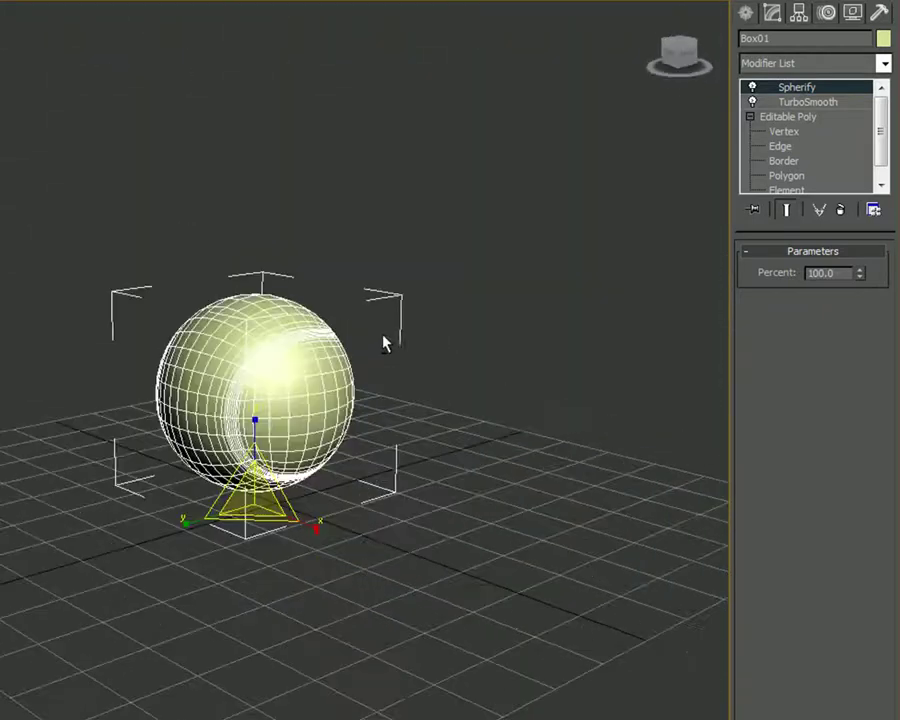
Add an Edit Poly modifier above Spherify and switch to its Edge sub-object level.
left_click(884, 63)
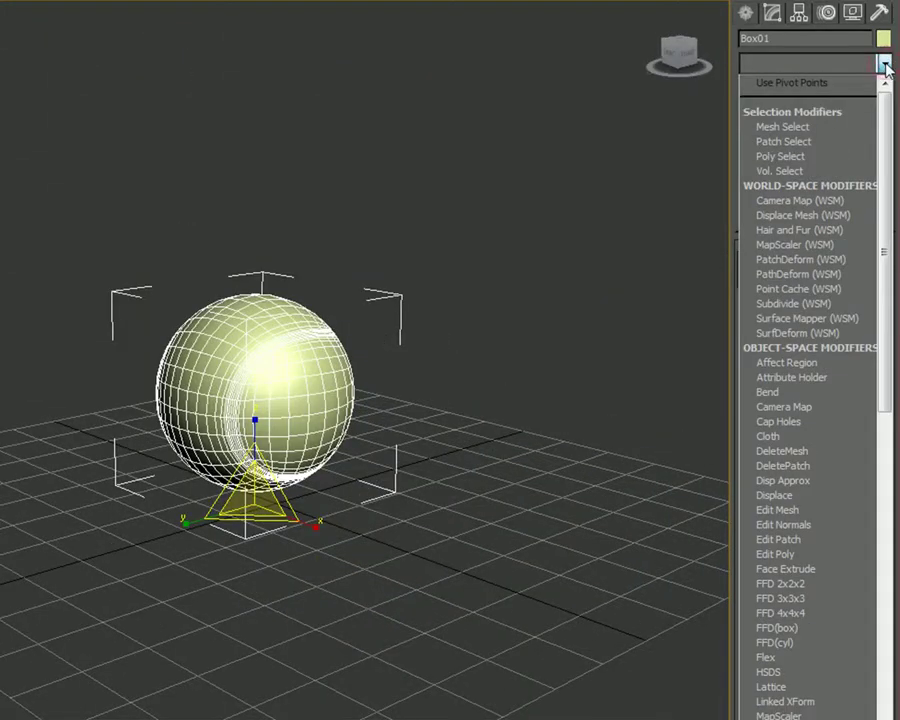
key("e")
key("e")
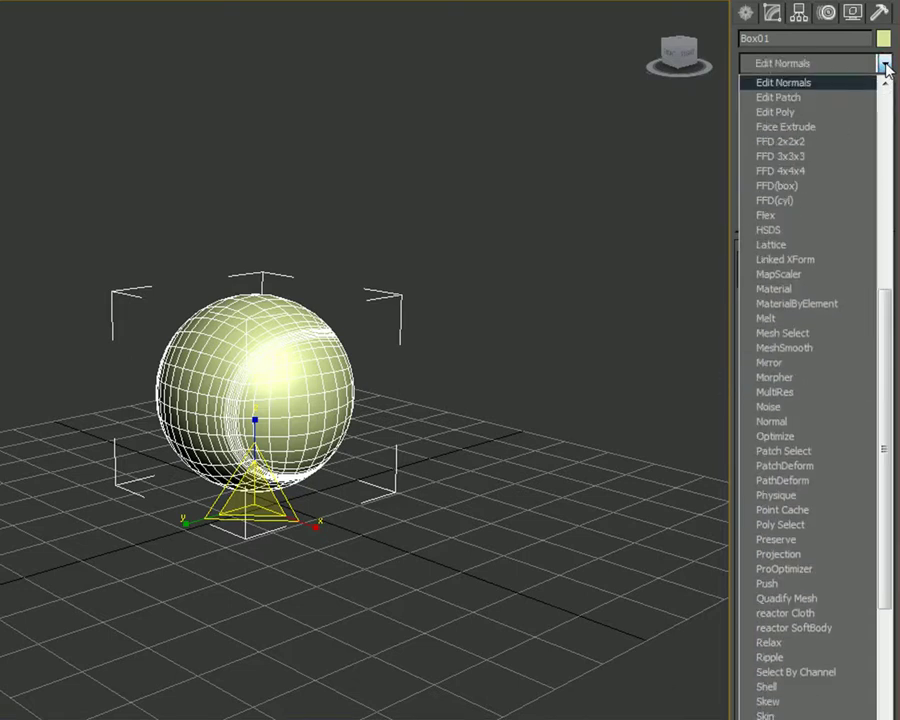
left_click(850, 114)
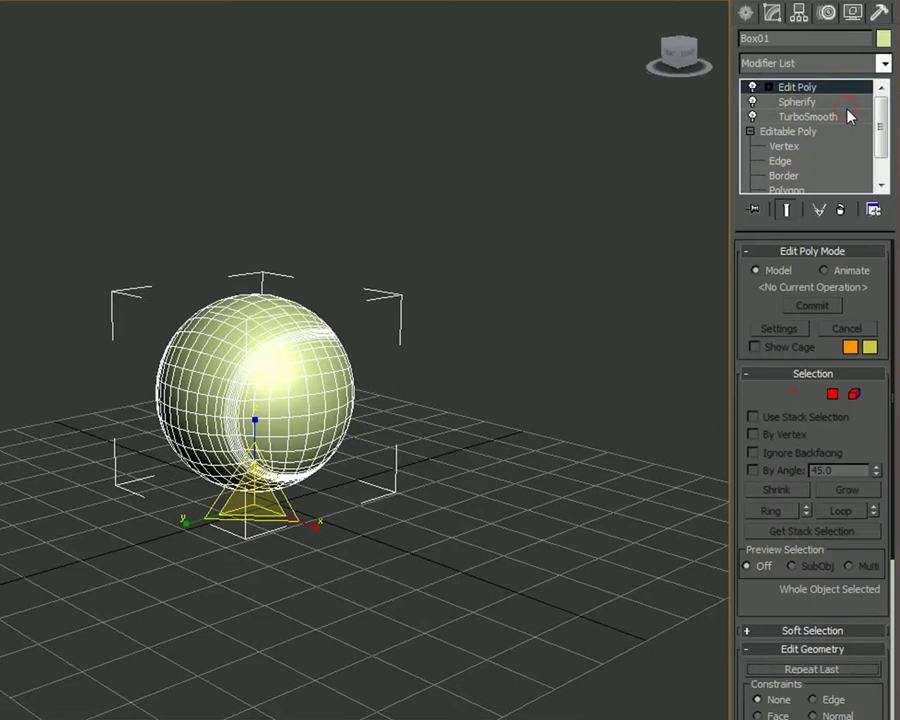
left_click(768, 88)
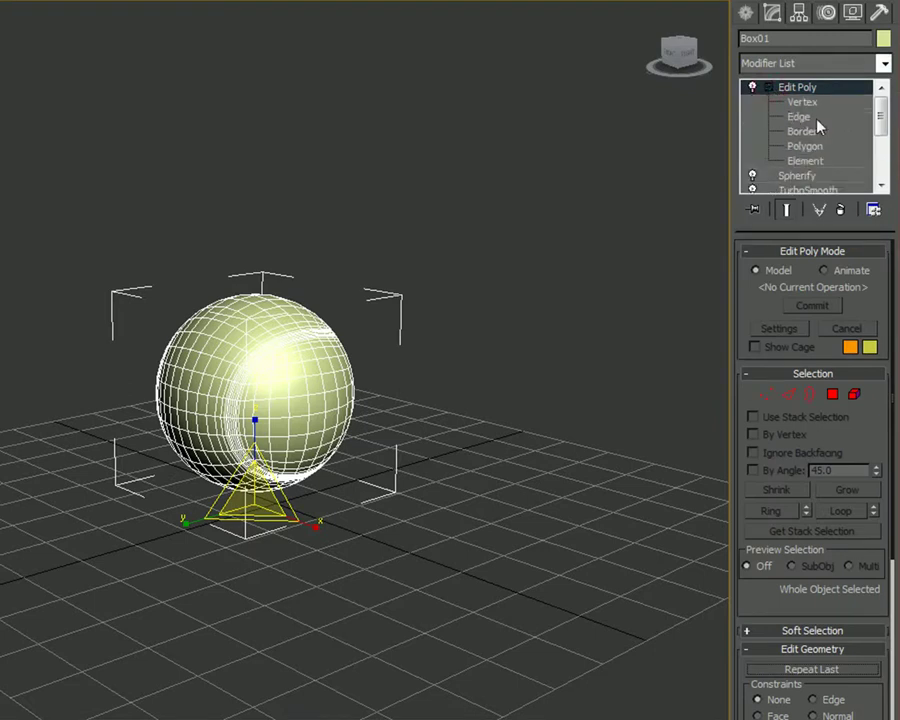
left_click(810, 118)
Zoom in on the sphere's seam area and pick an edge on the seam line.
middle_click_drag(557, 232, 512, 231, "alt")
scroll(566, 289, "up", 3)
middle_click_drag(566, 289, 152, 228, "alt")
scroll(580, 288, "up", 5)
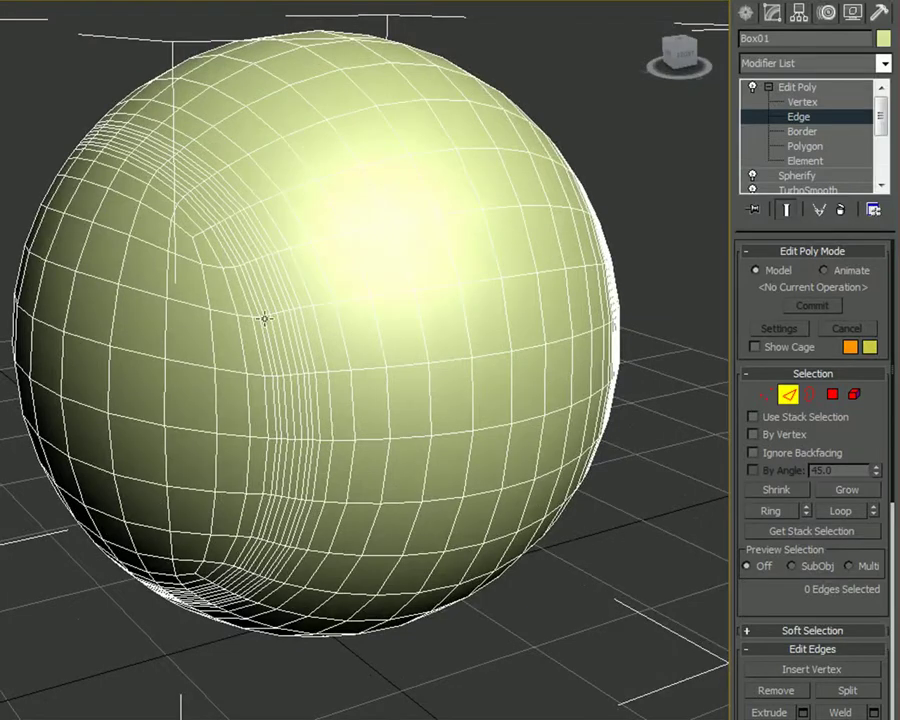
middle_click_drag(438, 508, 372, 486, "alt")
scroll(444, 488, "down", 3)
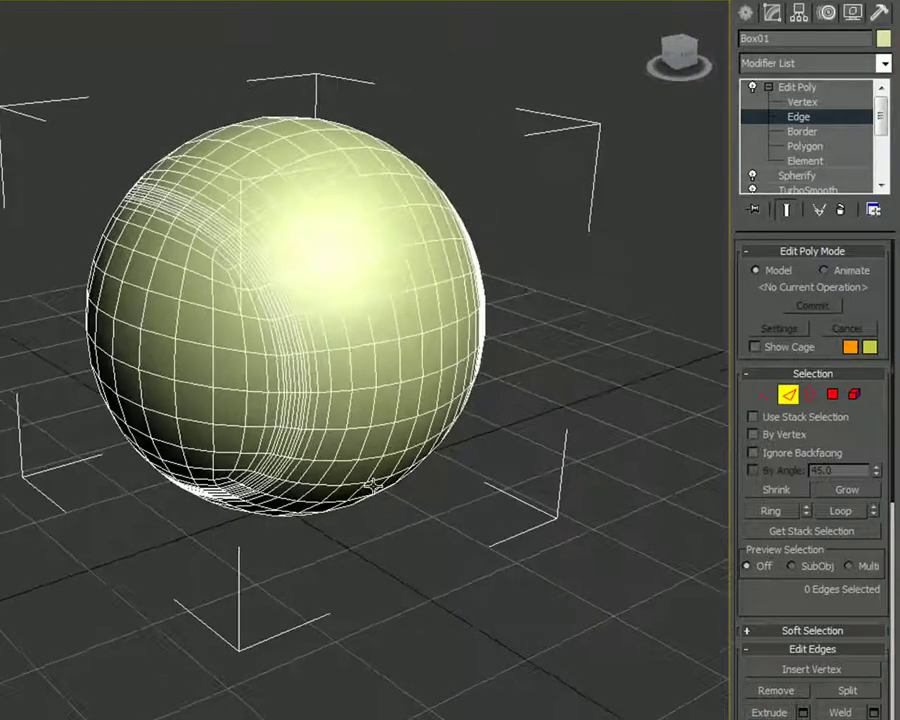
scroll(373, 486, "up", 10)
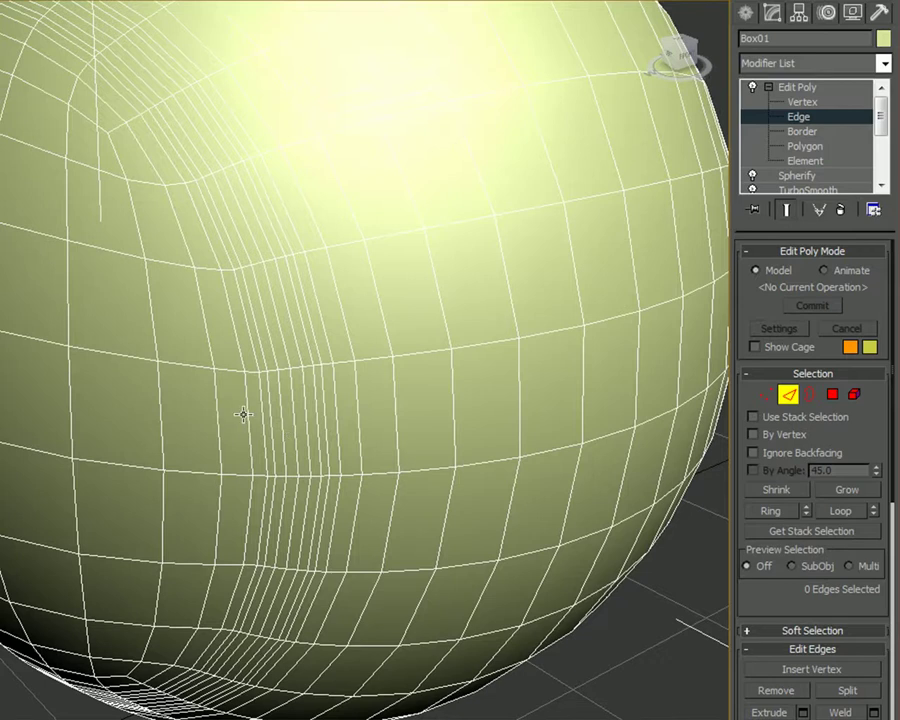
left_click(295, 412)
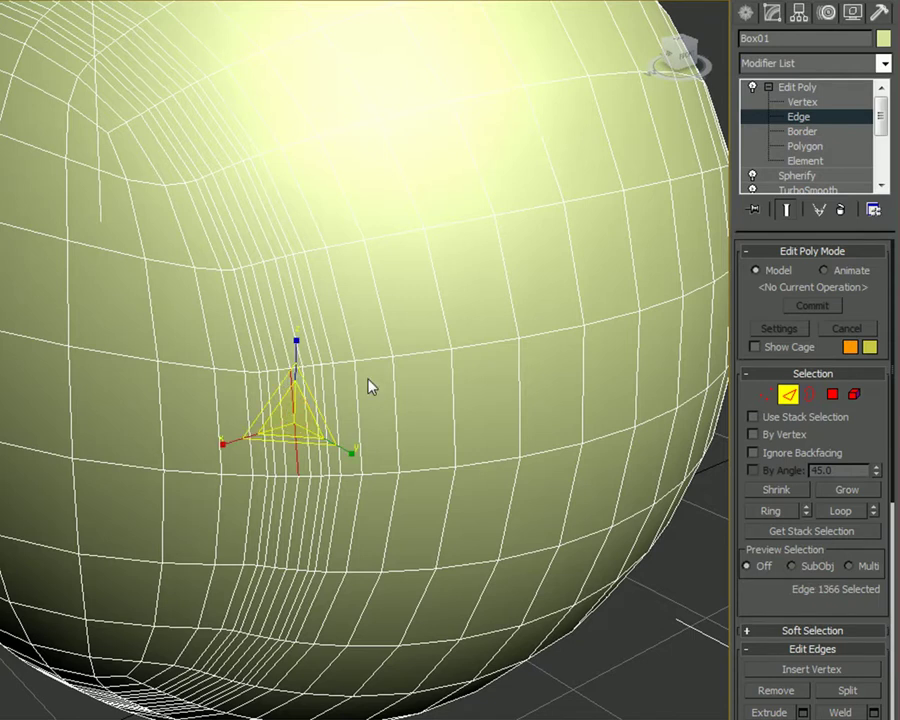
Loop-select the seam edge so the whole edge ring around the ball is selected.
middle_click_drag(368, 384, 409, 400)
scroll(409, 400, "down", 3)
left_click_drag(860, 440, 859, 364)
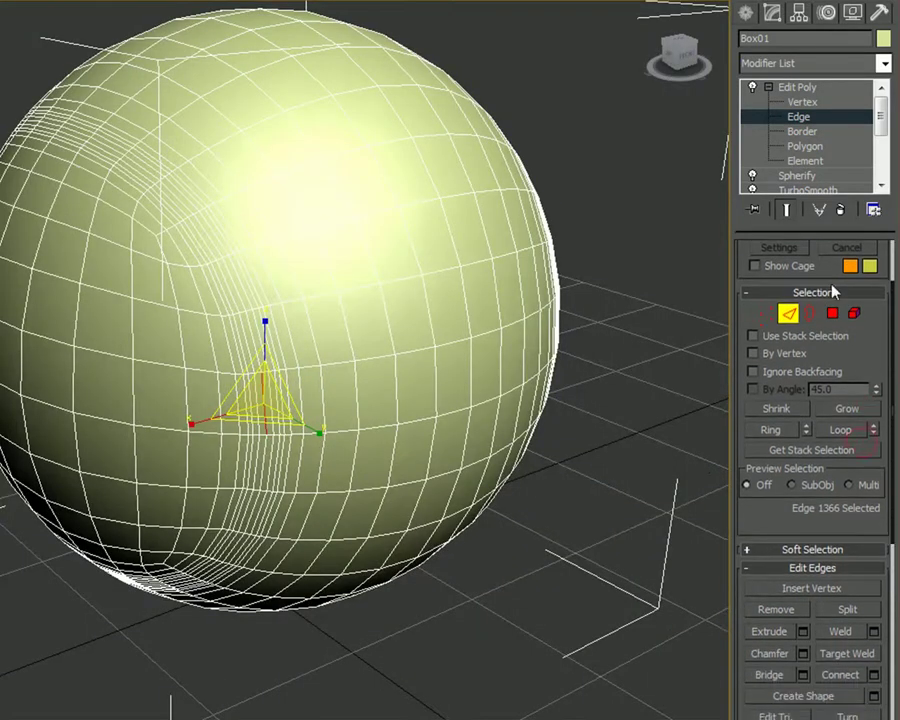
left_click(840, 430)
scroll(530, 445, "down", 5)
middle_click_drag(545, 478, 374, 452, "alt")
scroll(484, 462, "up", 5)
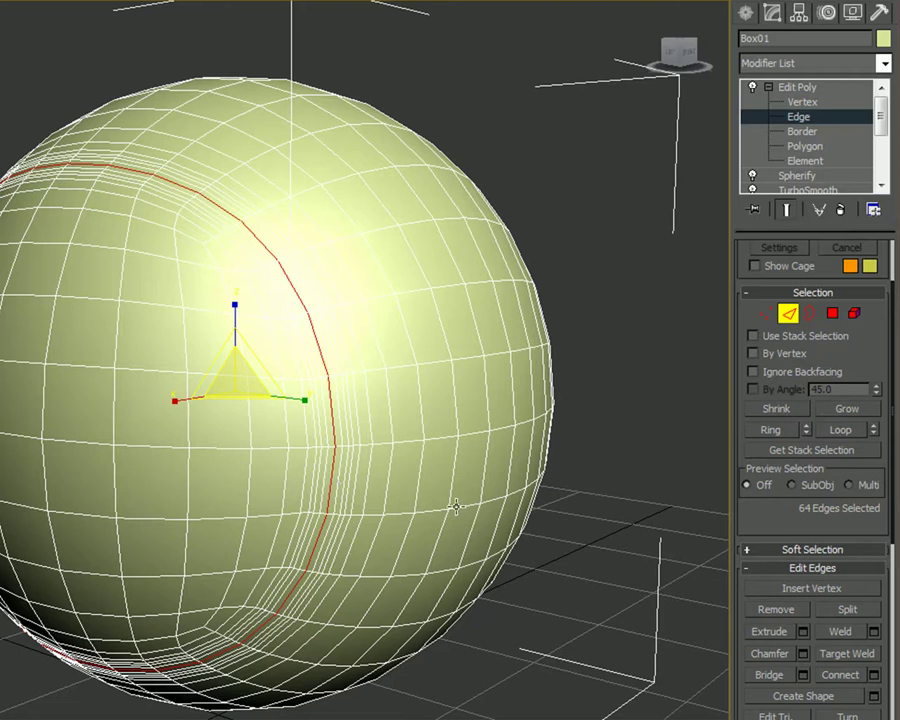
Convert the edge loop to polygons and grow it twice into a 384-polygon band.
left_click(834, 316, "ctrl")
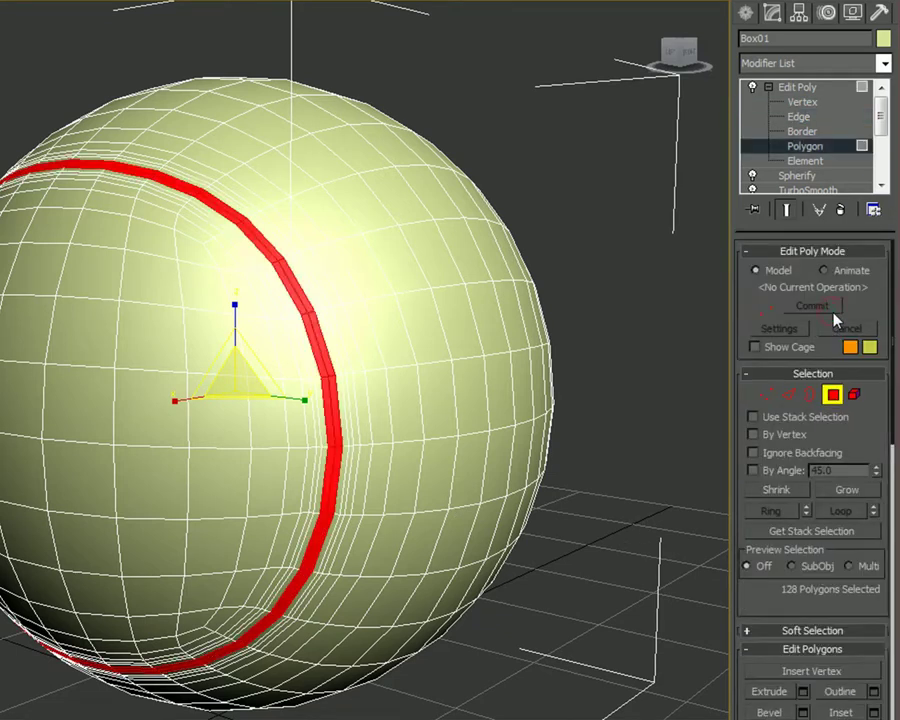
middle_click_drag(448, 485, 338, 469, "alt")
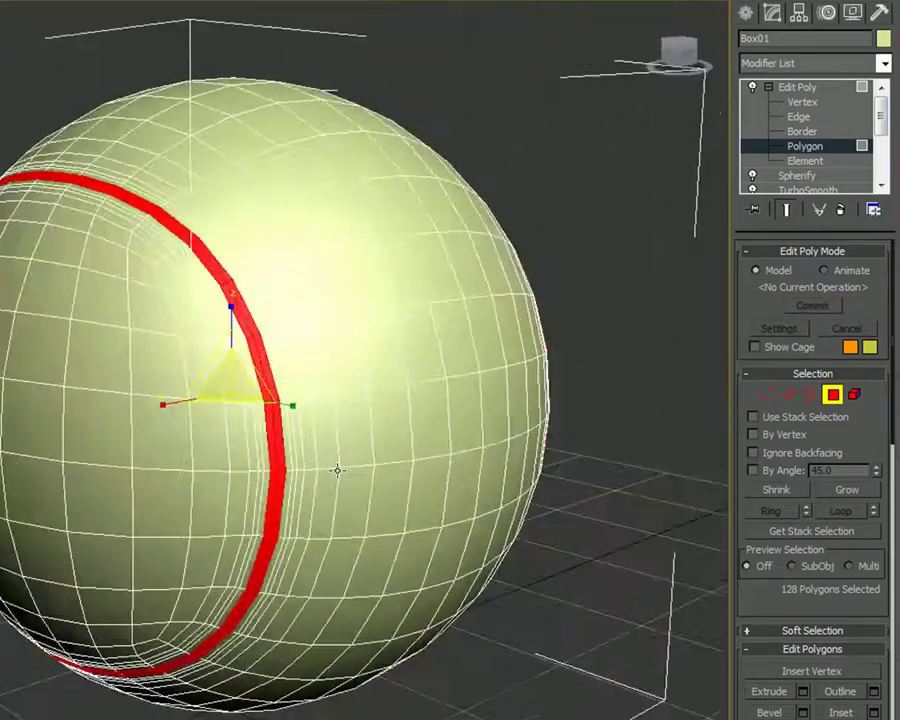
left_click(857, 492)
left_click(857, 492)
middle_click_drag(358, 484, 130, 540, "alt")
scroll(350, 516, "down", 3)
left_click_drag(860, 538, 851, 441)
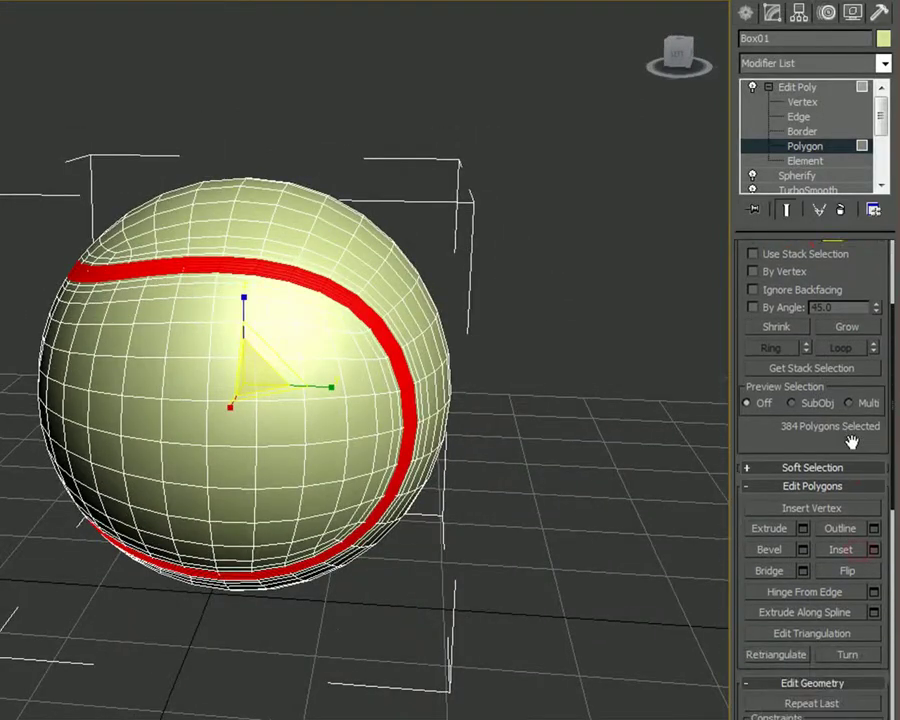
Bevel the seam band by Local Normal with -1.0cm height and -0.5cm outline.
left_click(803, 550)
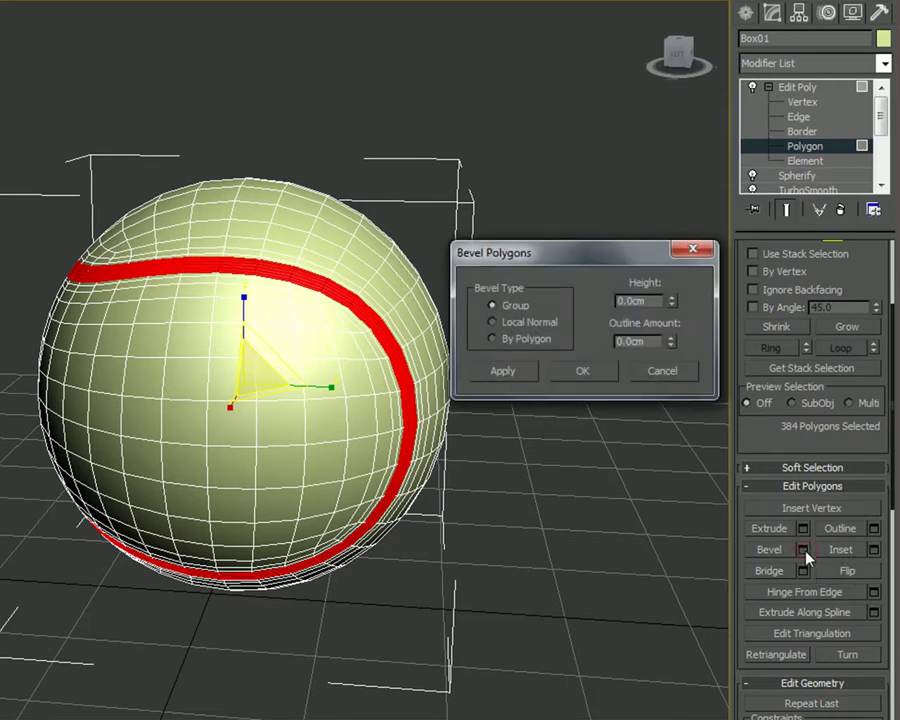
left_click(530, 325)
left_click_drag(659, 301, 557, 303)
type("4")
type("1")
key("Tab")
type("-0.")
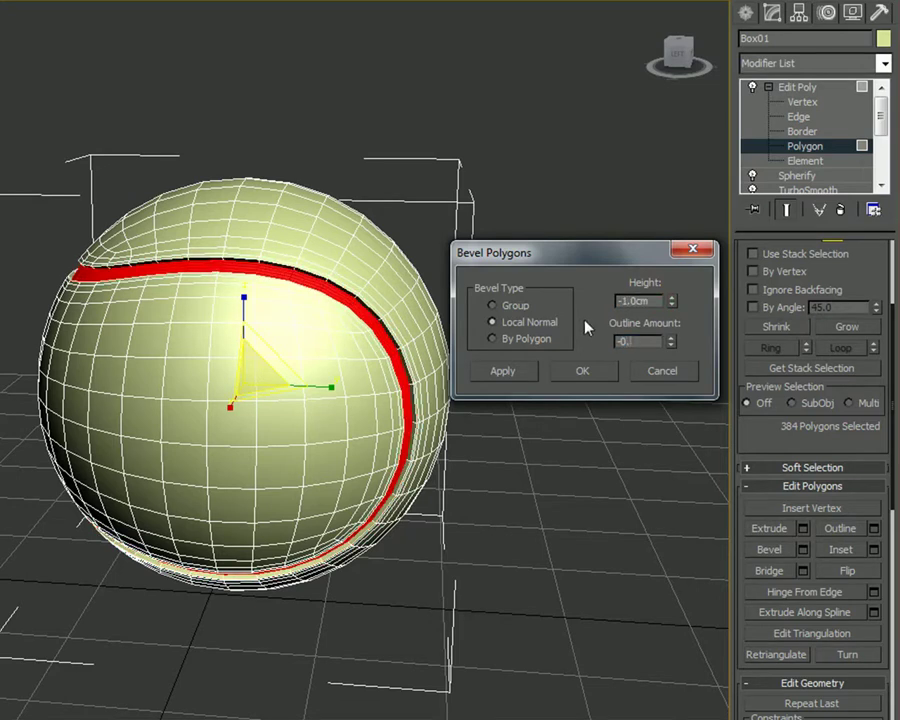
type("5")
key("Return")
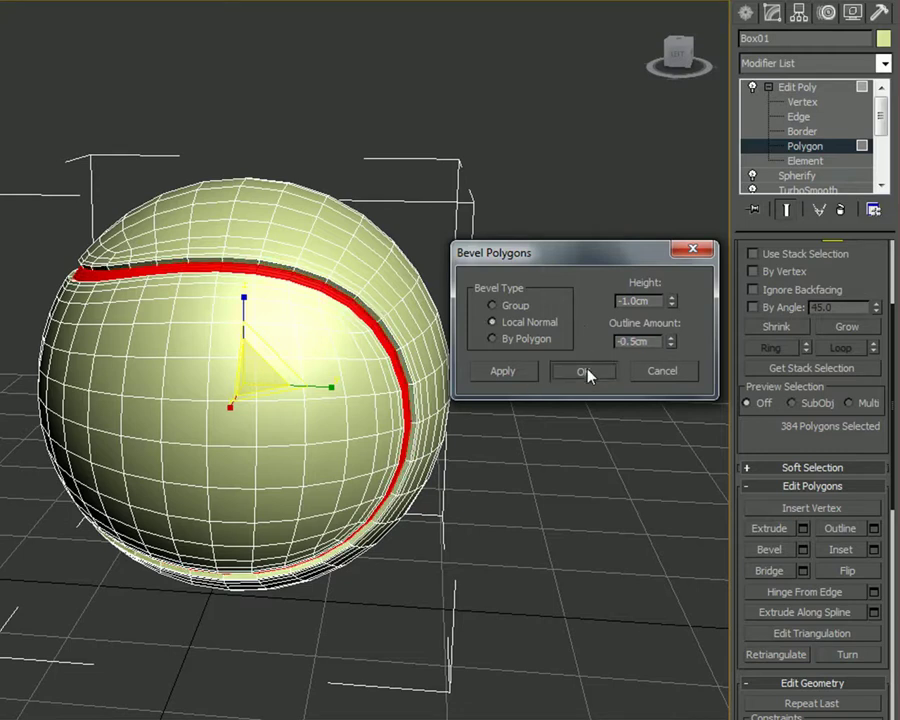
left_click(583, 371)
middle_click_drag(450, 482, 519, 476, "alt")
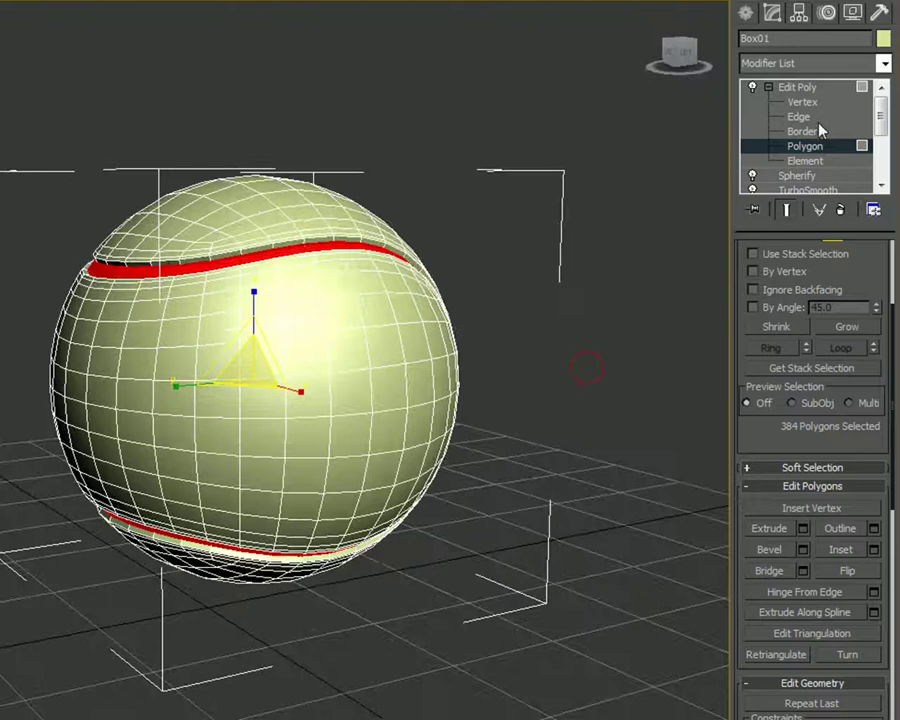
left_click(822, 94)
middle_click_drag(631, 207, 589, 275, "alt")
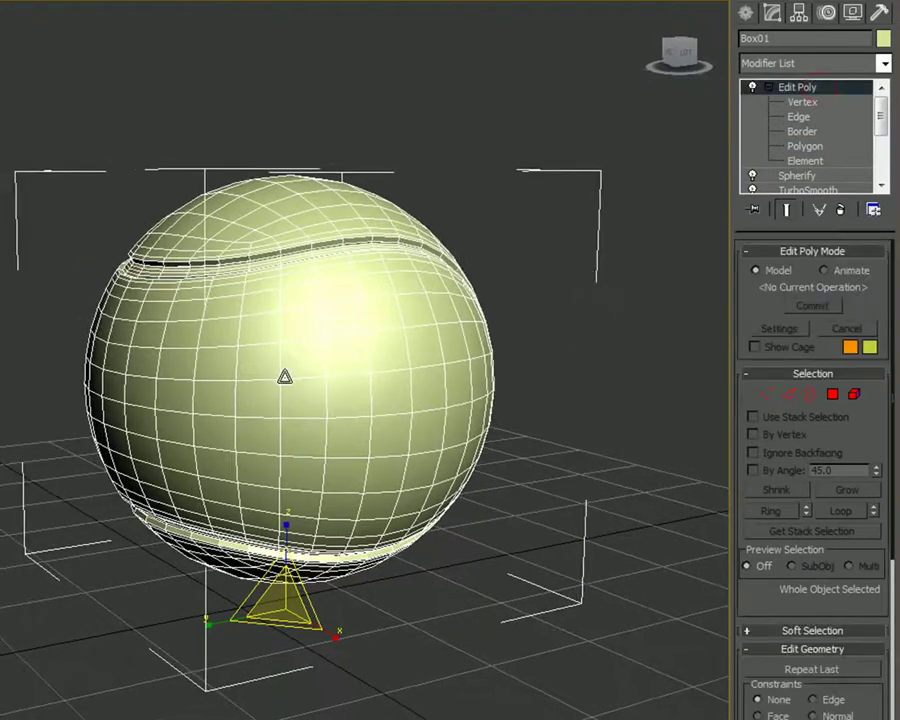
Add a 1-iteration TurboSmooth above Edit Poly, then deselect and reselect the ball.
middle_click_drag(283, 374, 347, 403)
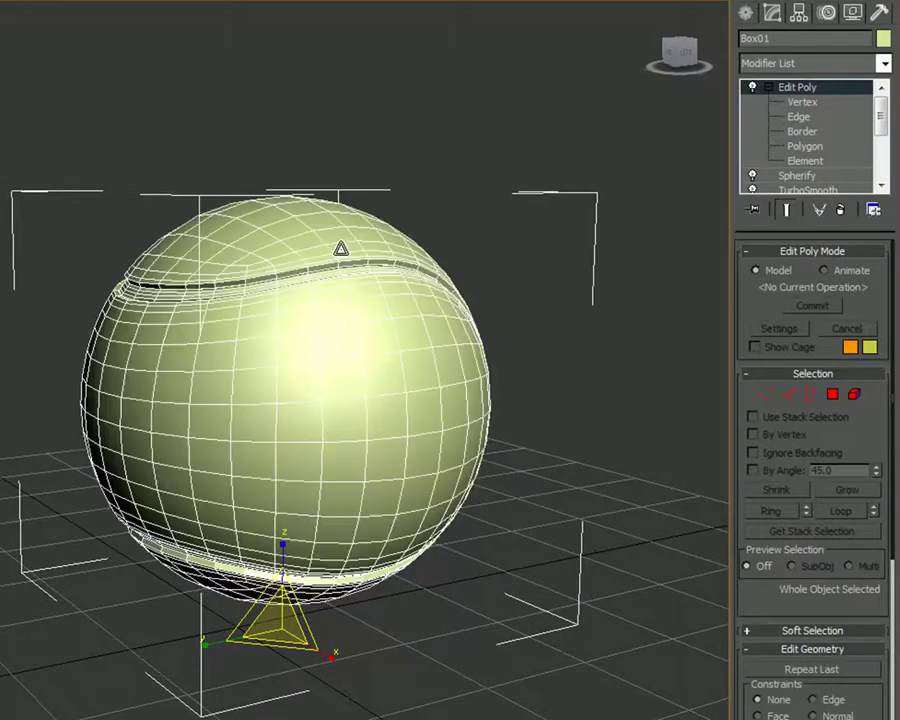
left_click(884, 63)
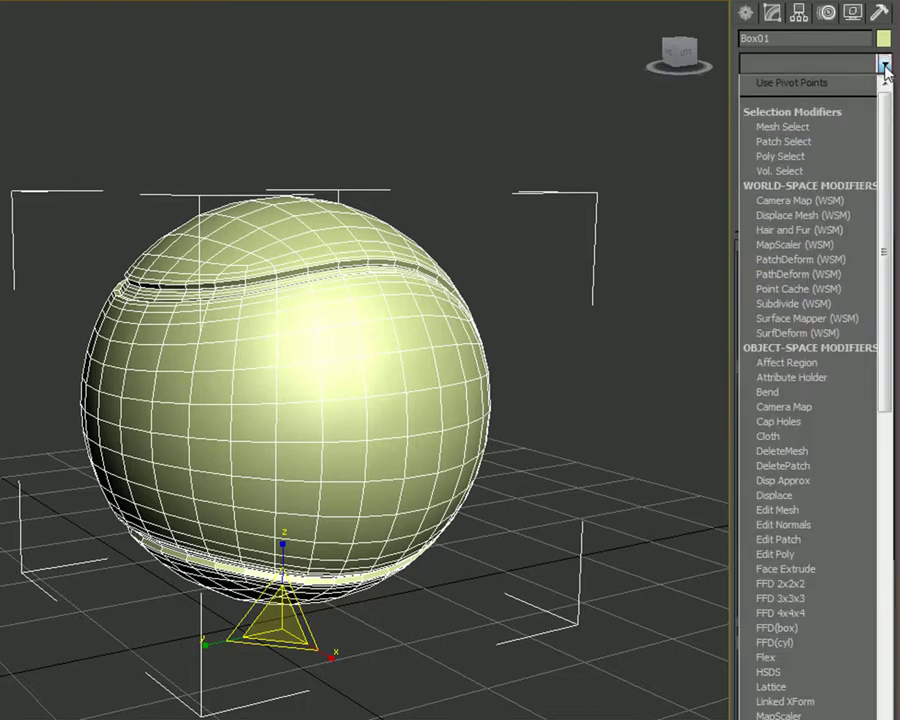
scroll(884, 65, "down", 20)
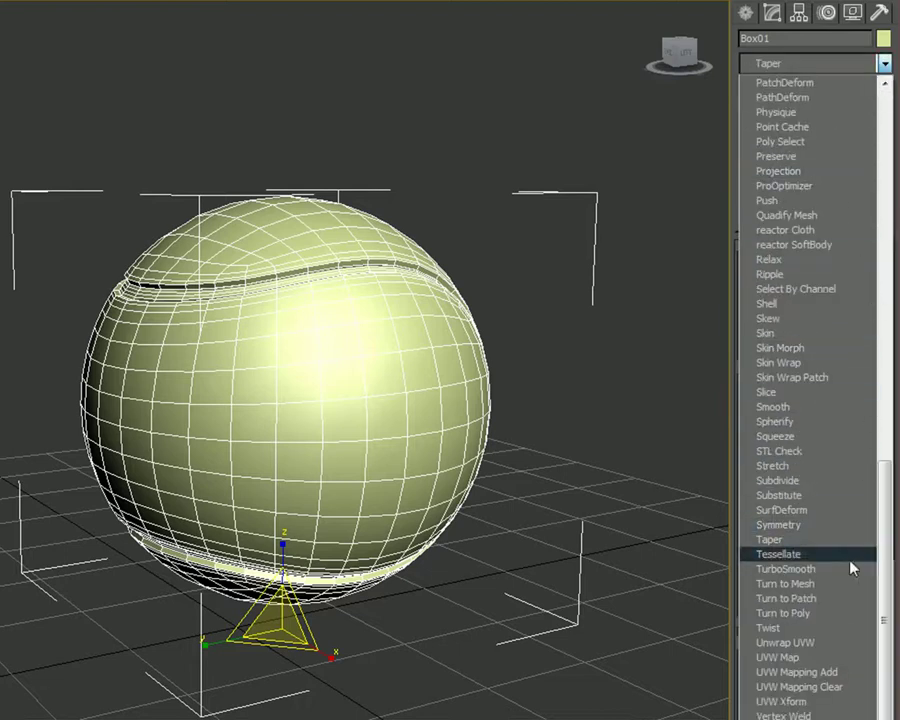
left_click(819, 570)
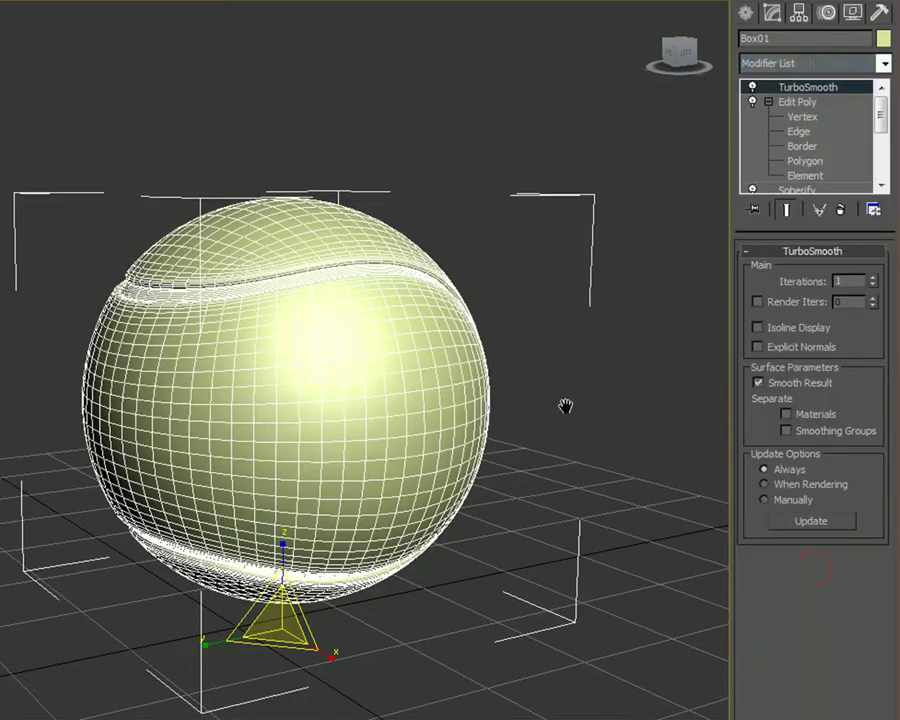
middle_click_drag(564, 406, 573, 420)
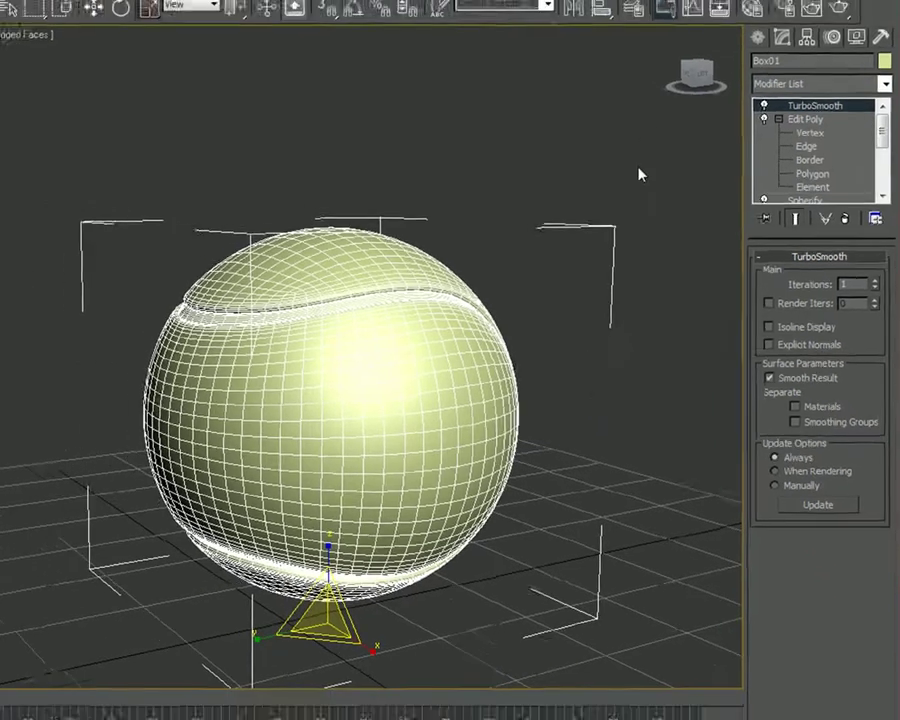
left_click(605, 152)
middle_click_drag(576, 322, 502, 375, "alt")
left_click(502, 376)
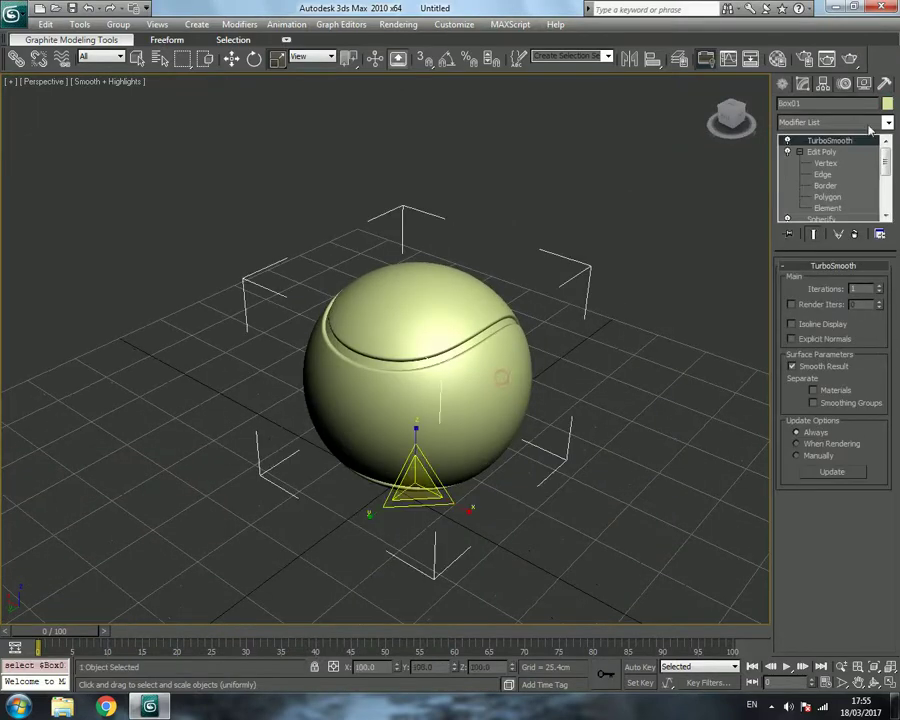
Change Box01's object colour from yellow-green to a neutral grey swatch.
left_click(887, 103)
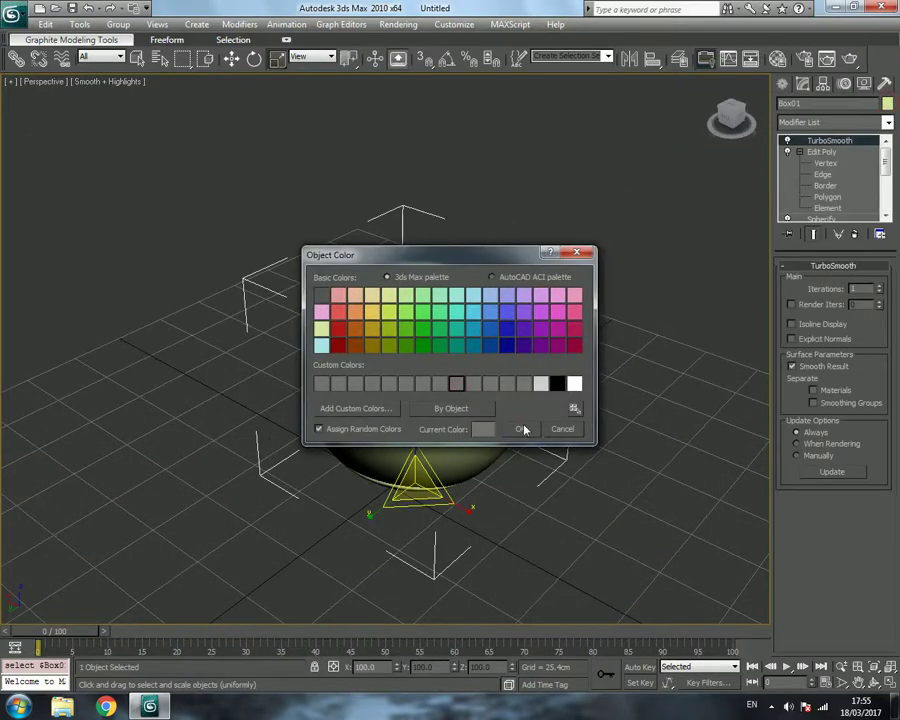
left_click(522, 429)
middle_click_drag(507, 424, 560, 398, "alt")
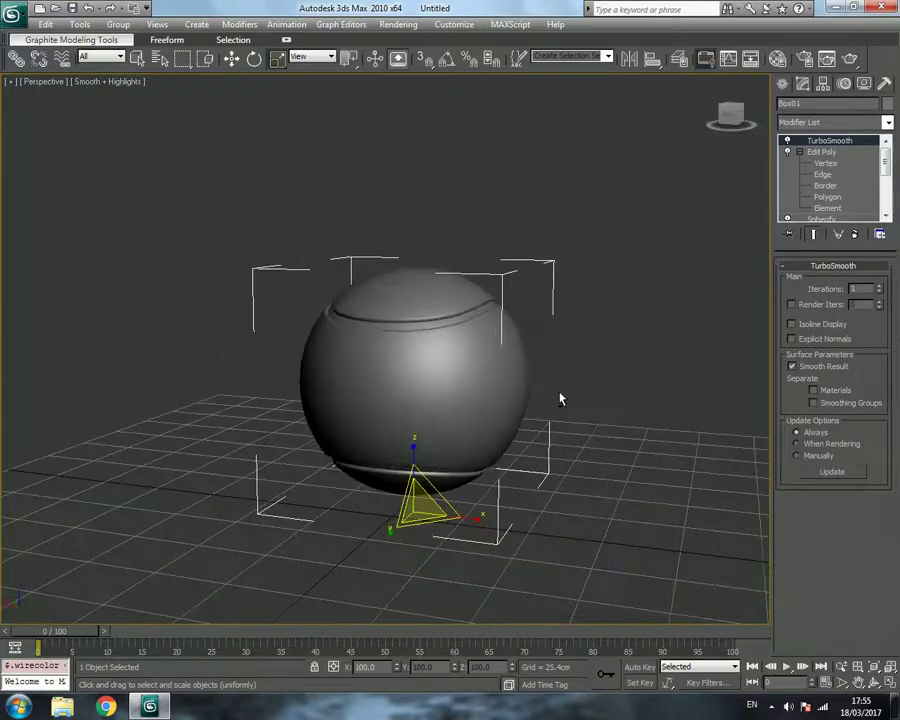